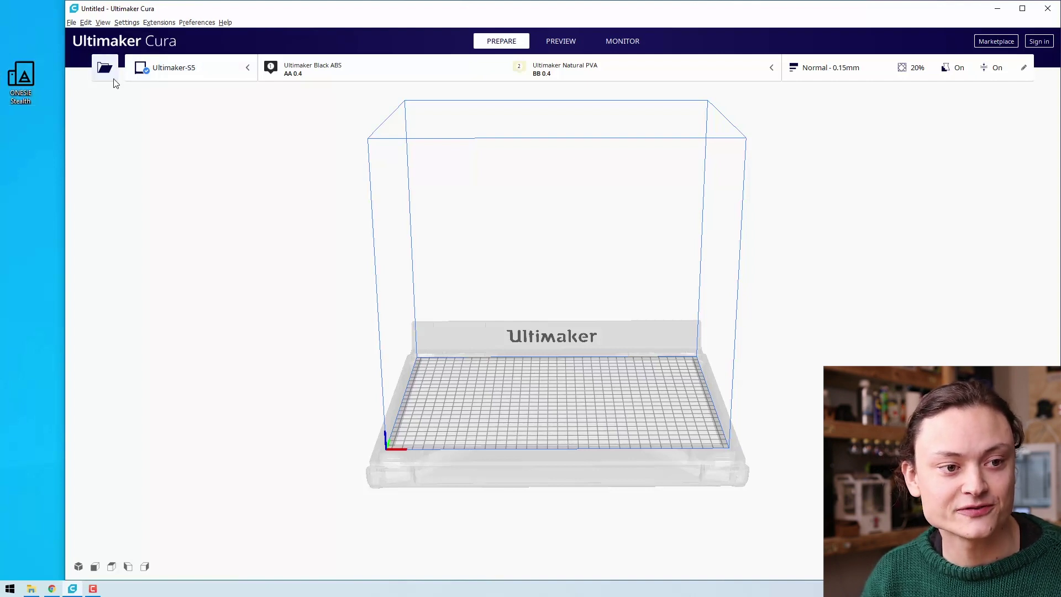
Load the ONESIE Stealth model from the desktop onto the build plate.
click(72, 23)
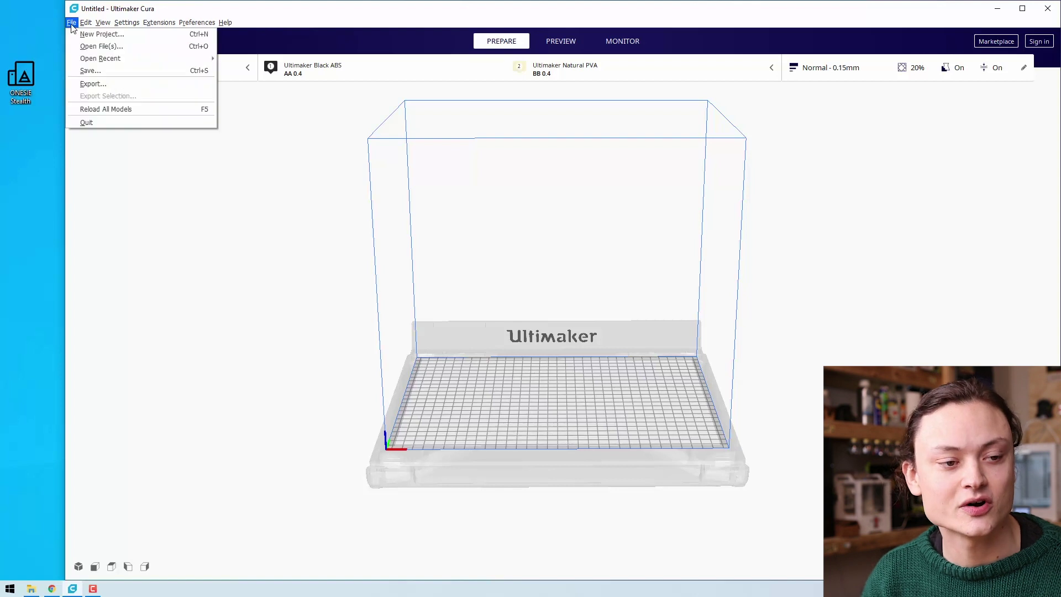
click(270, 136)
drag(18, 79, 533, 279)
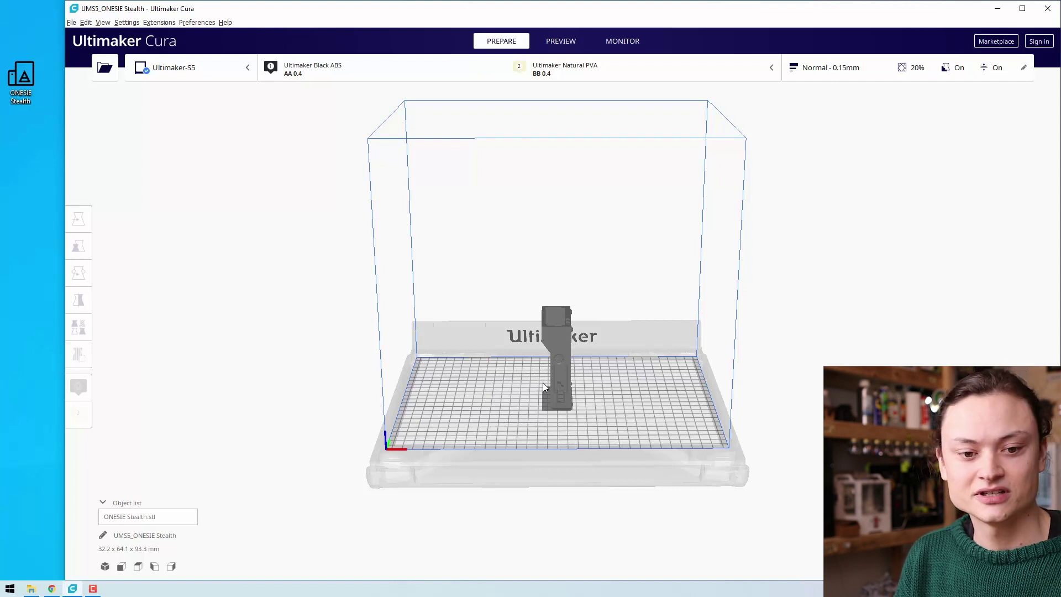
Examine the loaded model and build plate at different zoom levels, positions and orbit angles.
scroll(543, 383, up, 3)
scroll(542, 382, down, 5)
scroll(543, 382, up, 3)
scroll(543, 383, down, 2)
scroll(543, 382, up, 5)
scroll(543, 382, down, 6)
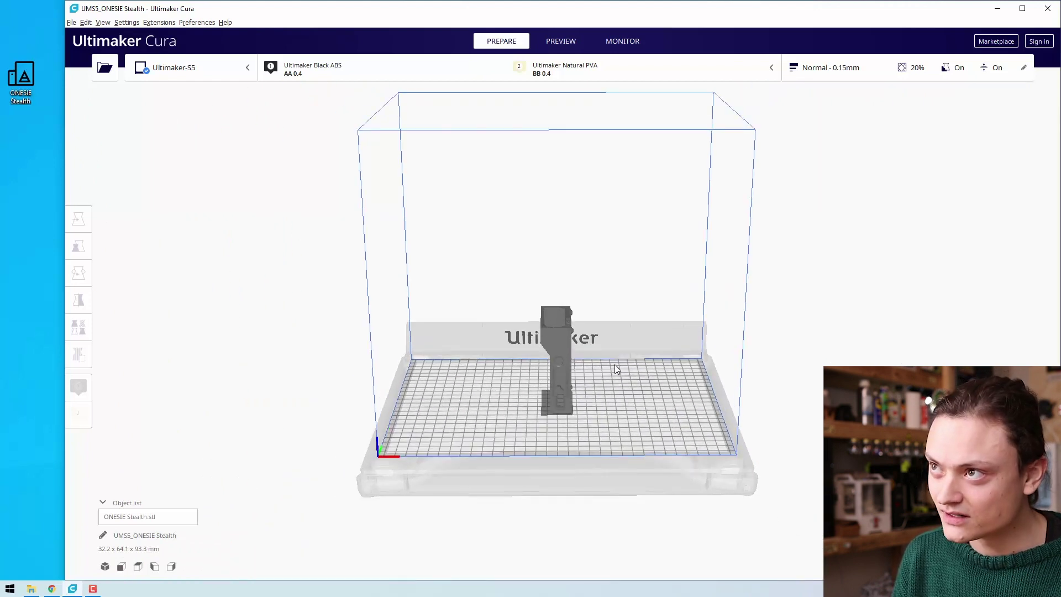
middle_drag(614, 364, 578, 296)
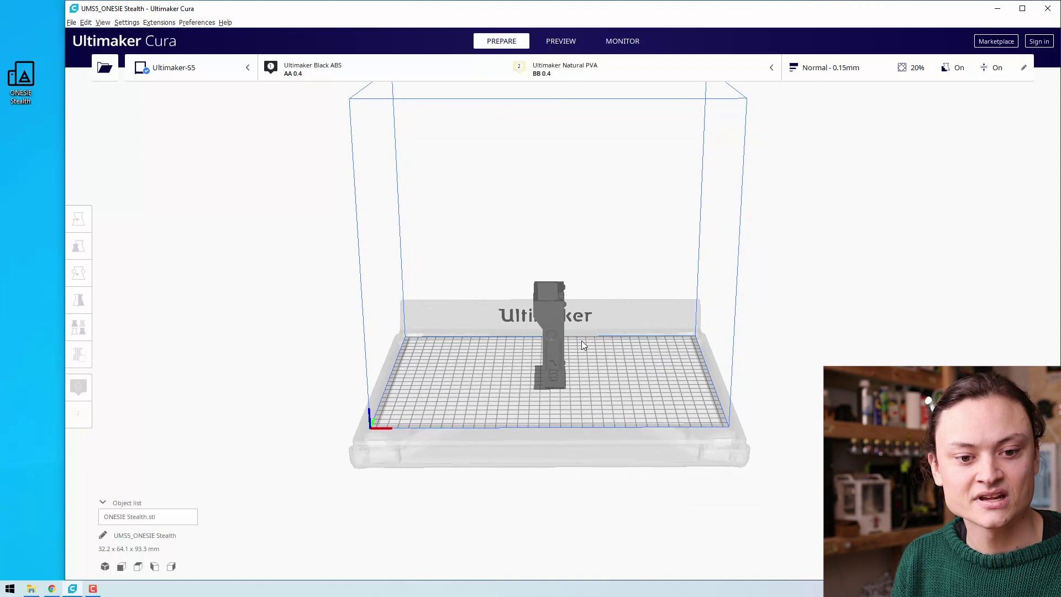
mouse_move(581, 344)
right_down()
mouse_move(611, 310)
mouse_move(708, 322)
mouse_move(720, 363)
mouse_move(479, 368)
mouse_move(465, 329)
mouse_move(579, 329)
right_up()
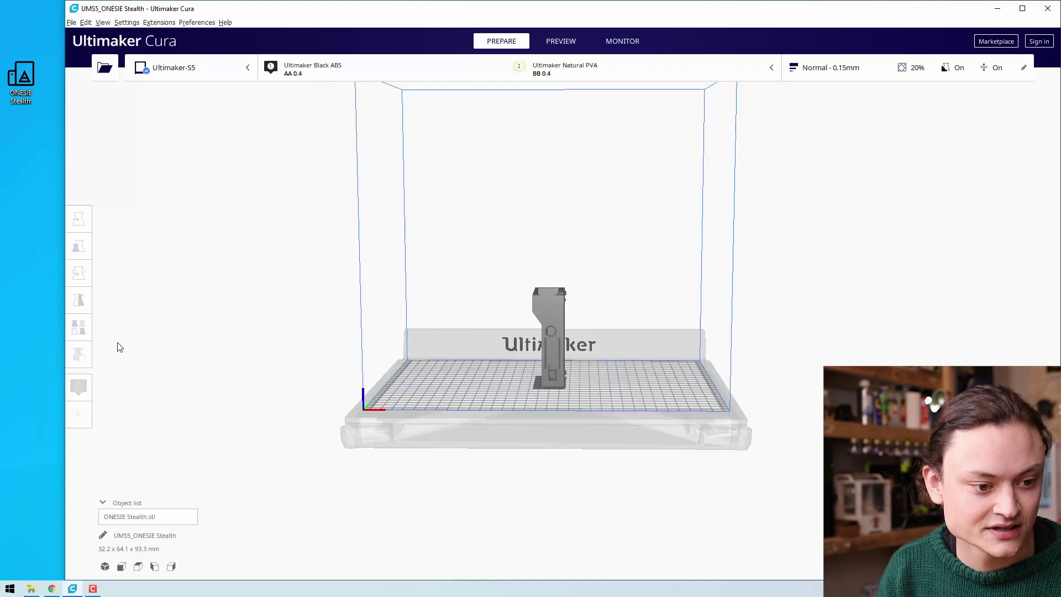
Inspect the model in the 3D, front, left and top preset views and from an elevated front angle.
click(105, 567)
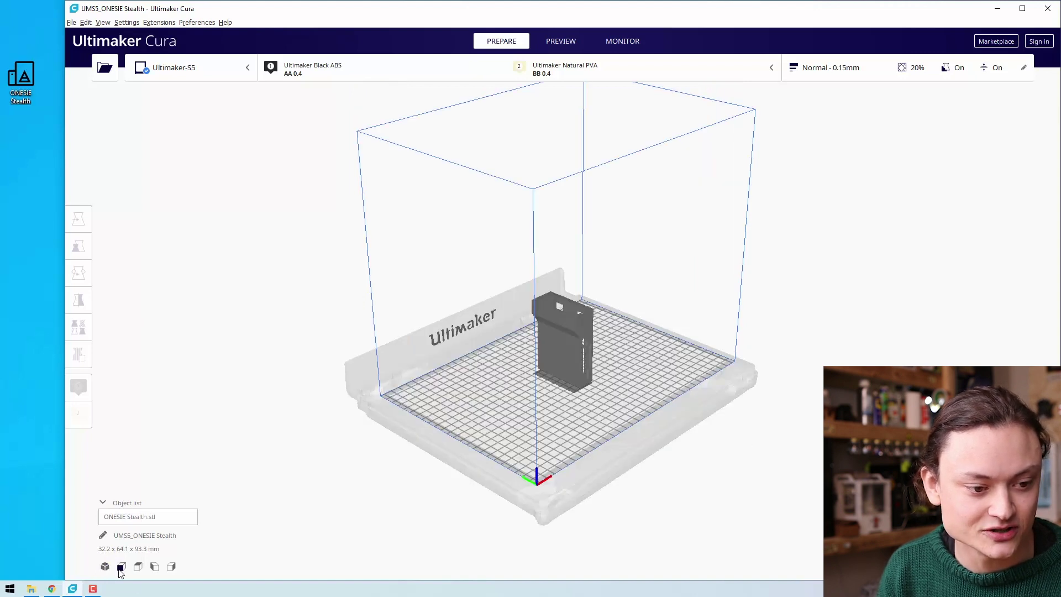
click(120, 569)
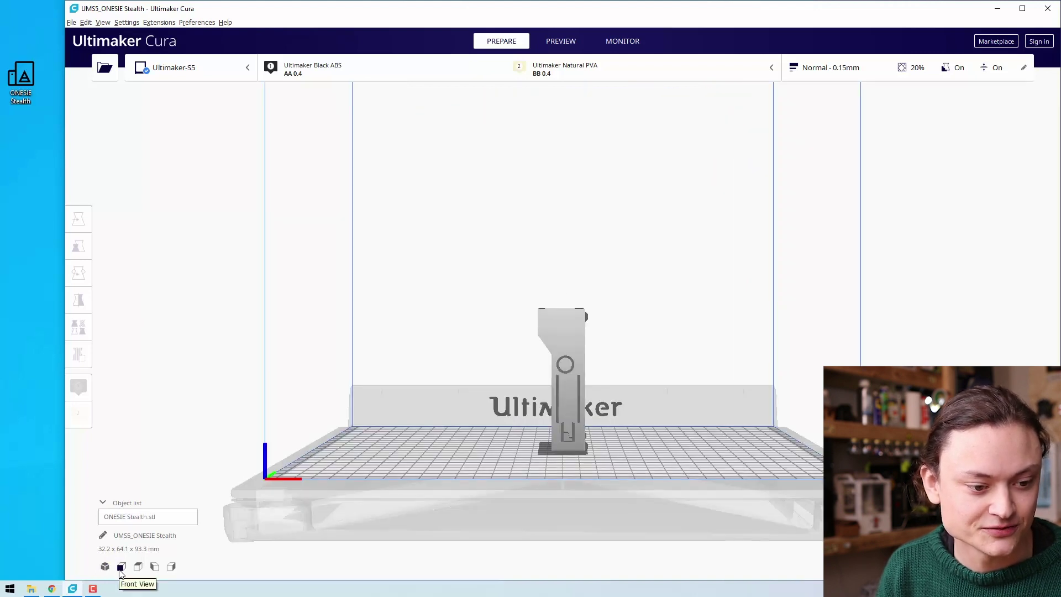
click(154, 568)
click(138, 569)
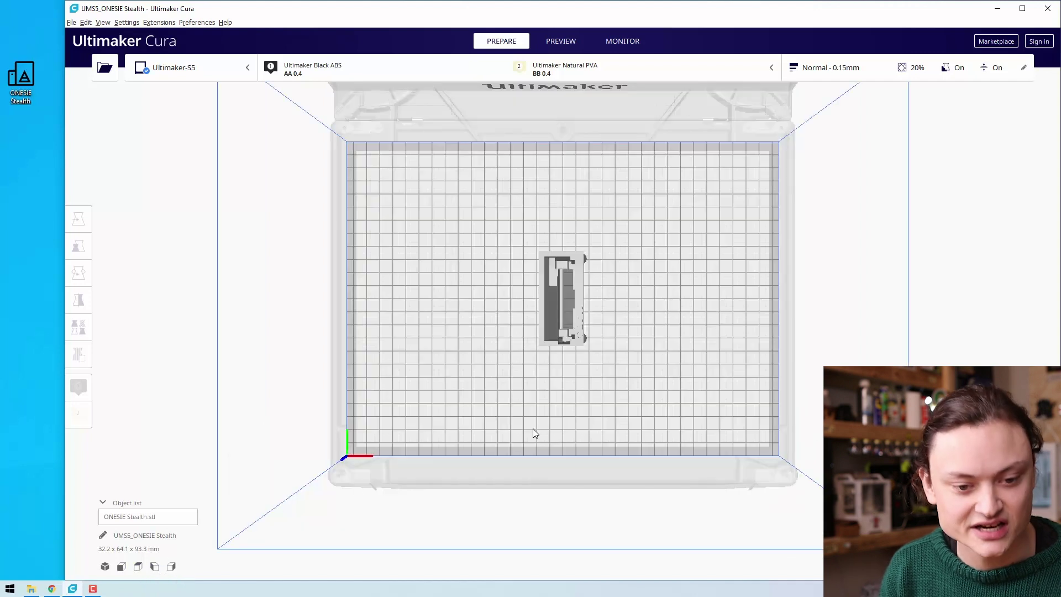
scroll(558, 466, down, 1)
right_drag(576, 458, 579, 303)
right_drag(573, 366, 564, 256)
scroll(592, 379, down, 5)
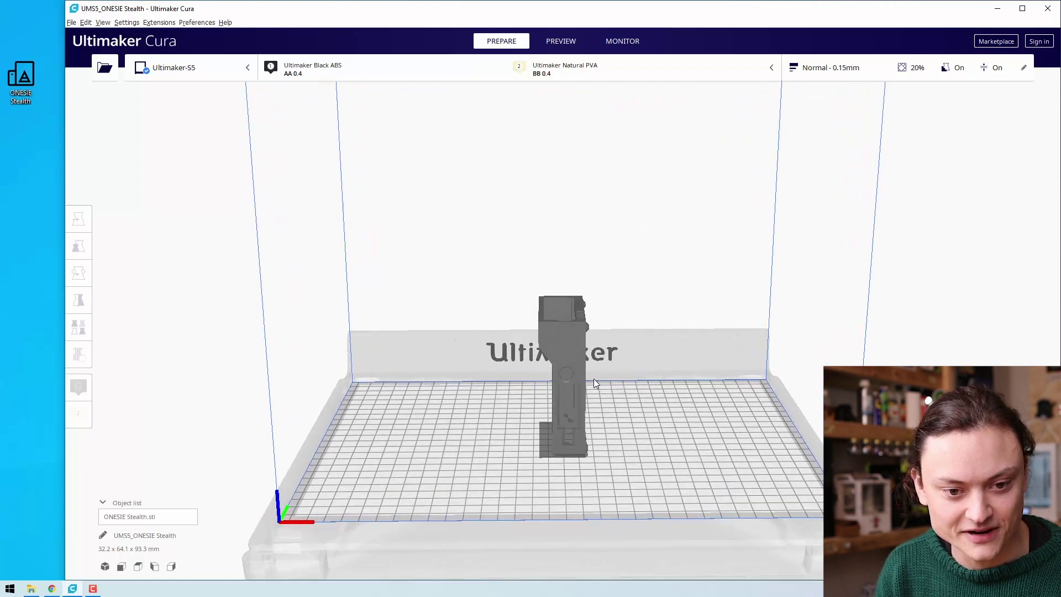
Add a second copy of the ONESIE Stealth model from the desktop to the build plate.
click(569, 377)
click(515, 314)
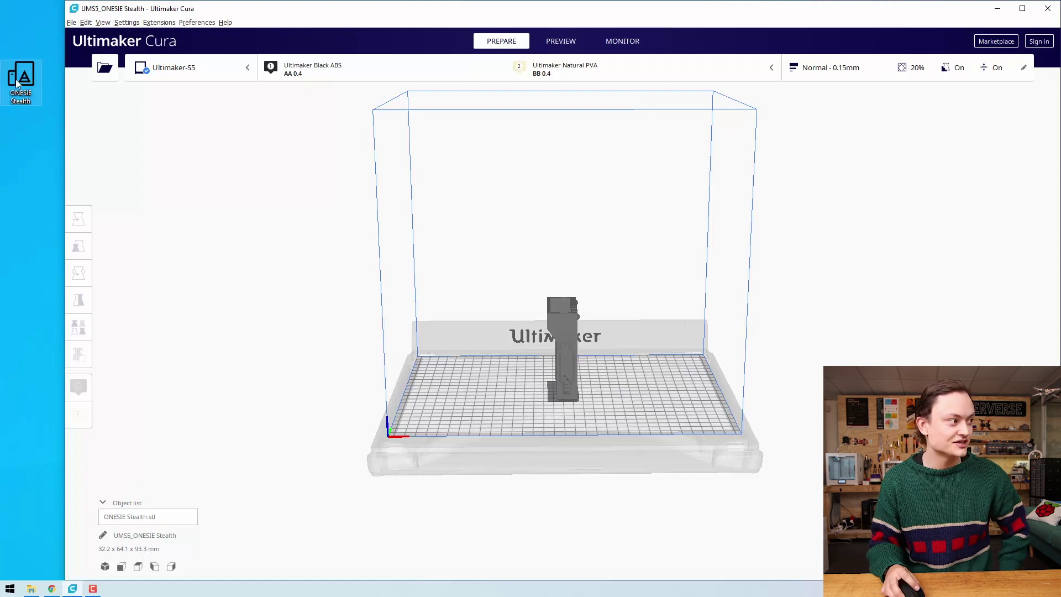
drag(21, 78, 501, 371)
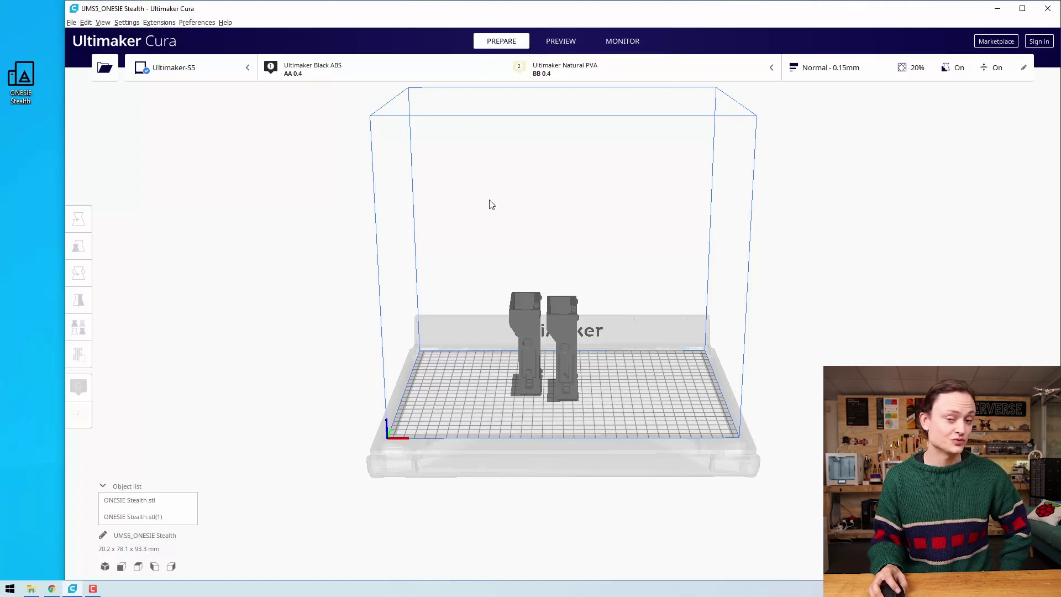
Look at the Preview and Monitor stages, then view the connected printers from the Prepare stage.
click(558, 42)
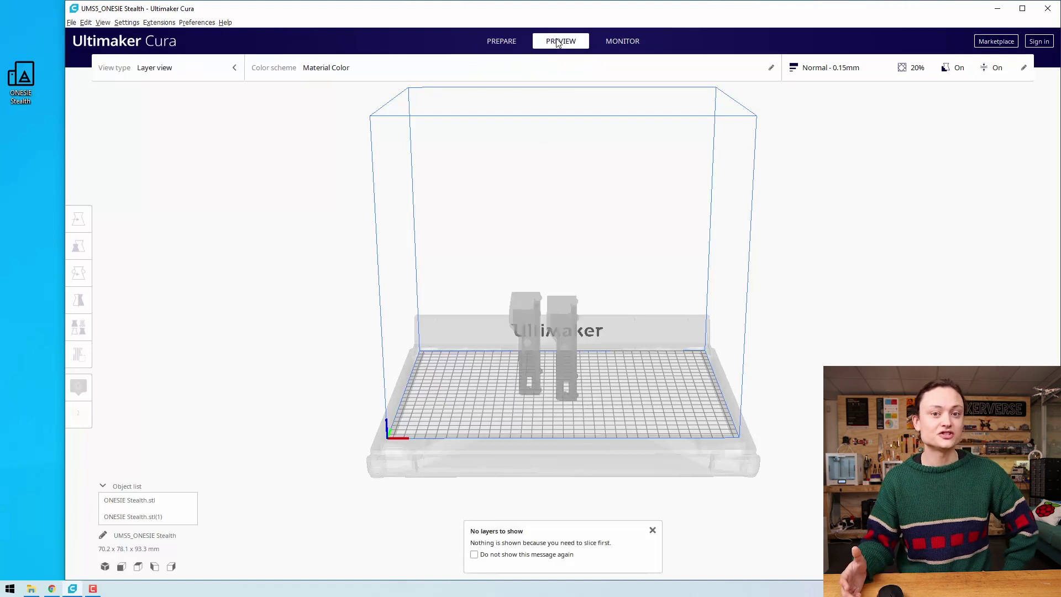
click(613, 41)
click(488, 41)
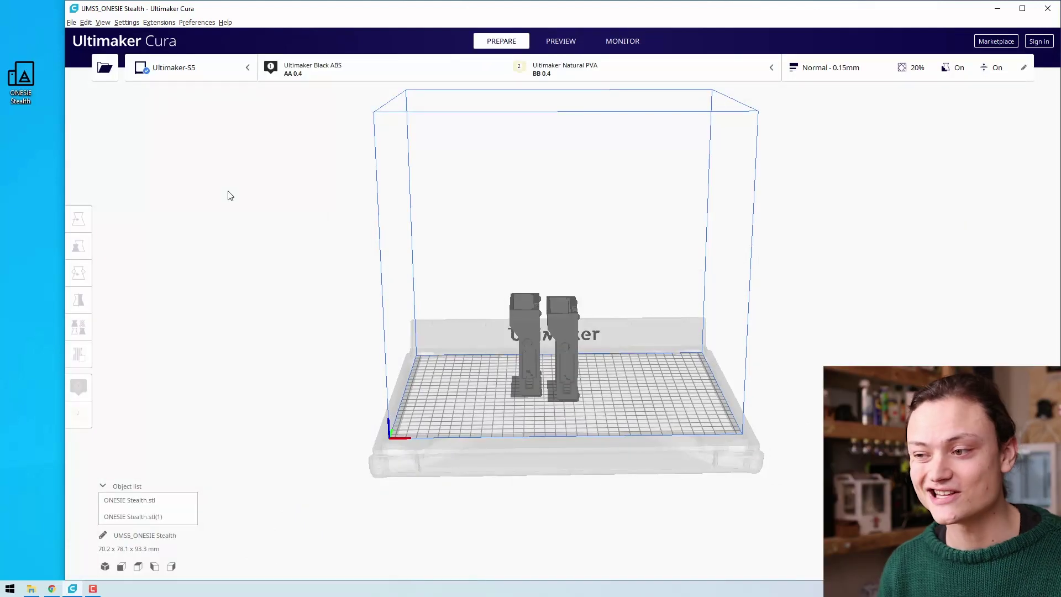
click(225, 71)
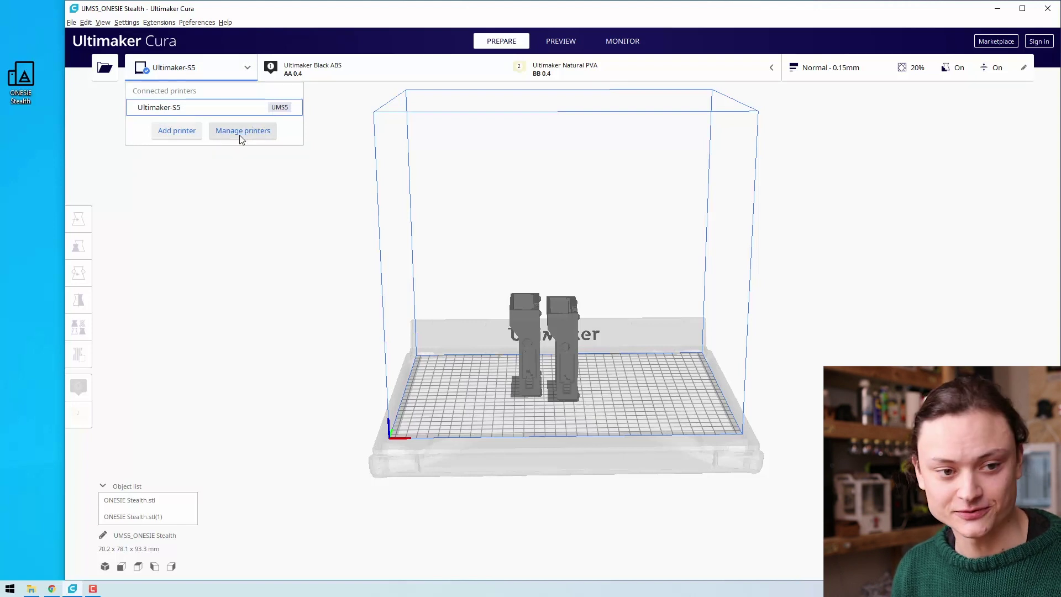
click(244, 77)
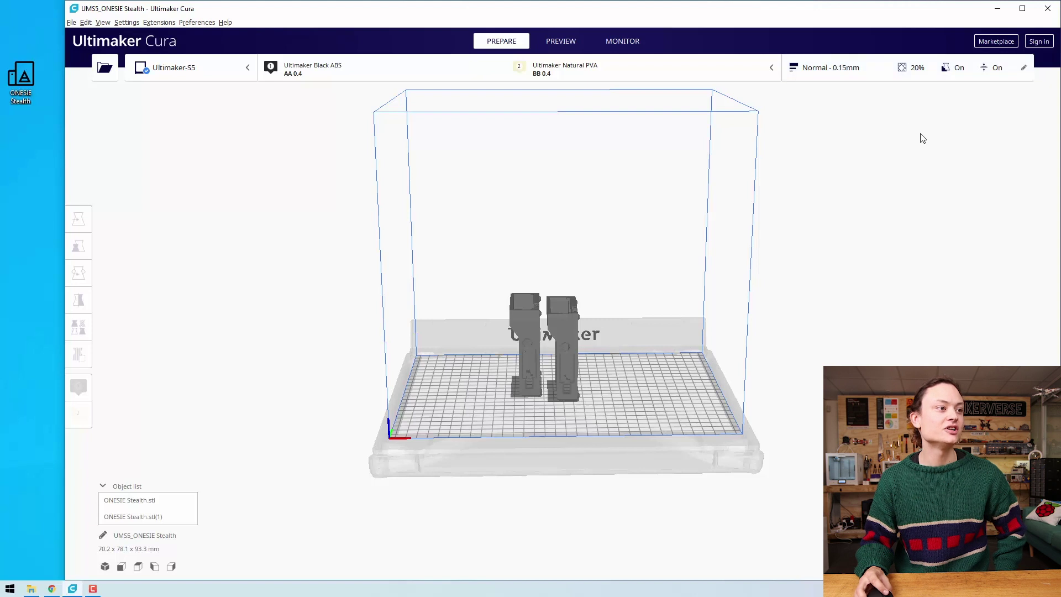
Try the Default print profile at 0.2 mm and 0.06 mm layer height with 20% infill.
click(1024, 68)
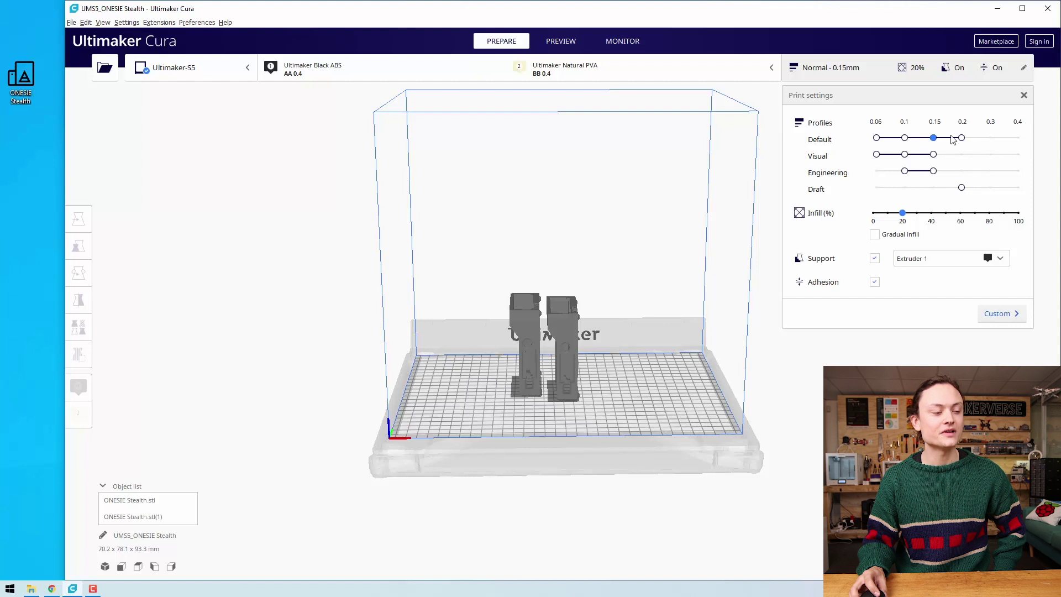
click(962, 139)
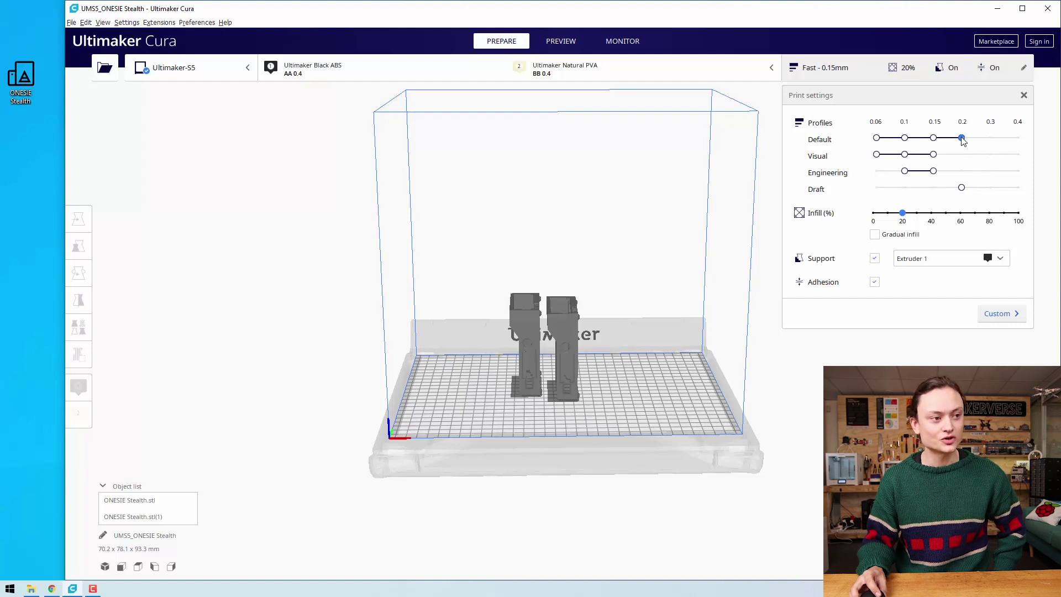
click(878, 141)
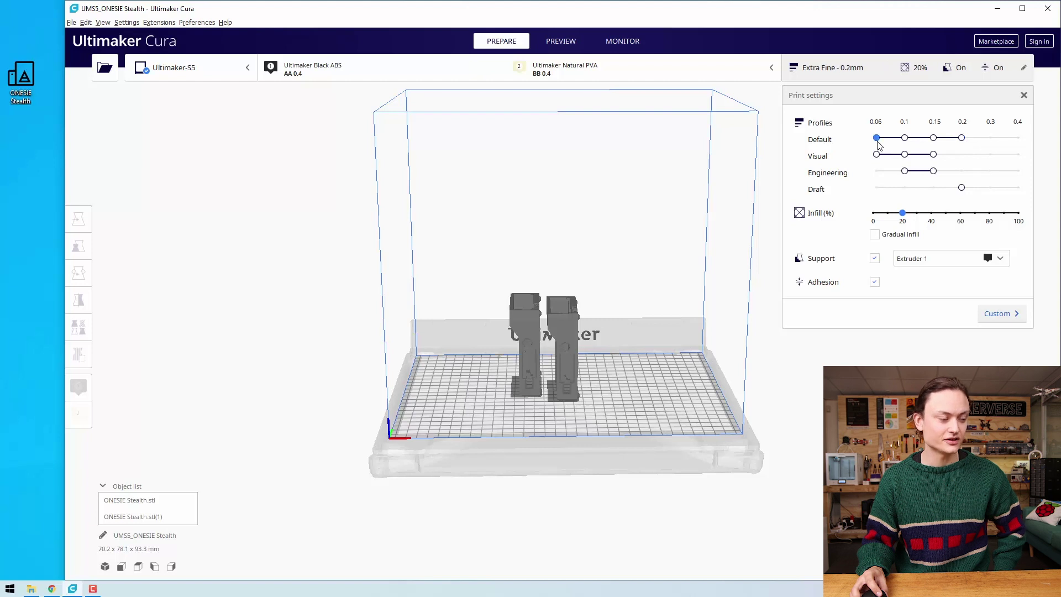
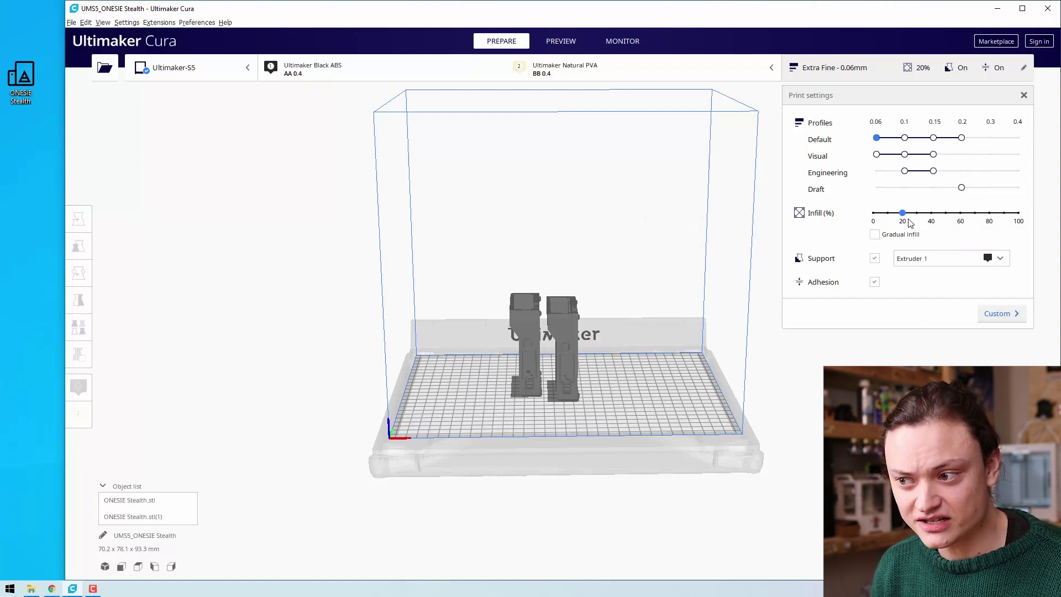
mouse_move(904, 216)
mouse_down()
mouse_move(990, 215)
mouse_move(903, 219)
mouse_up()
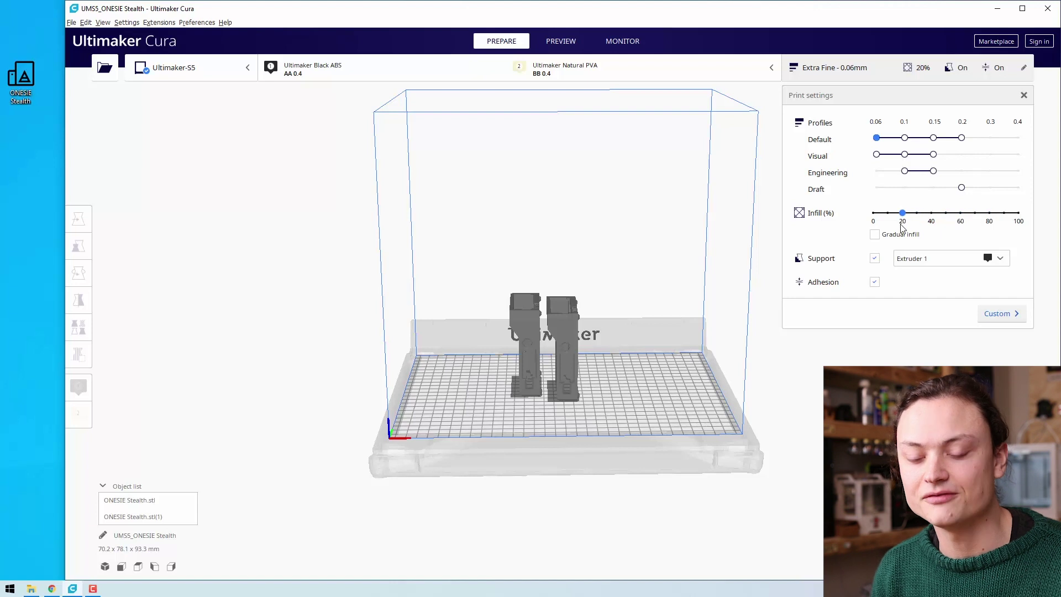
mouse_move(909, 241)
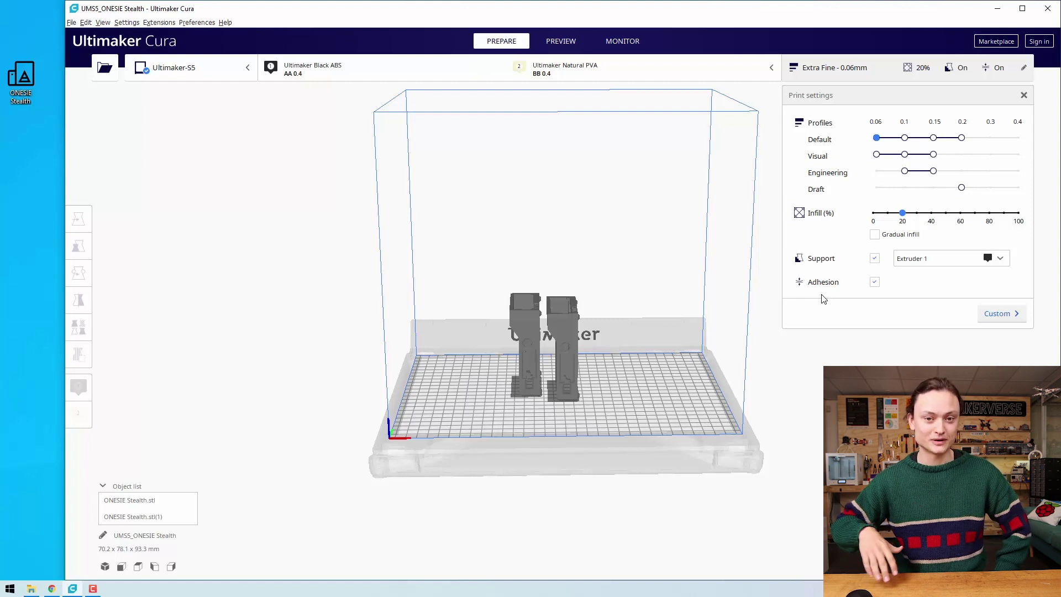
Review the custom print settings and the list of Setting Visibility options in the preferences.
click(998, 318)
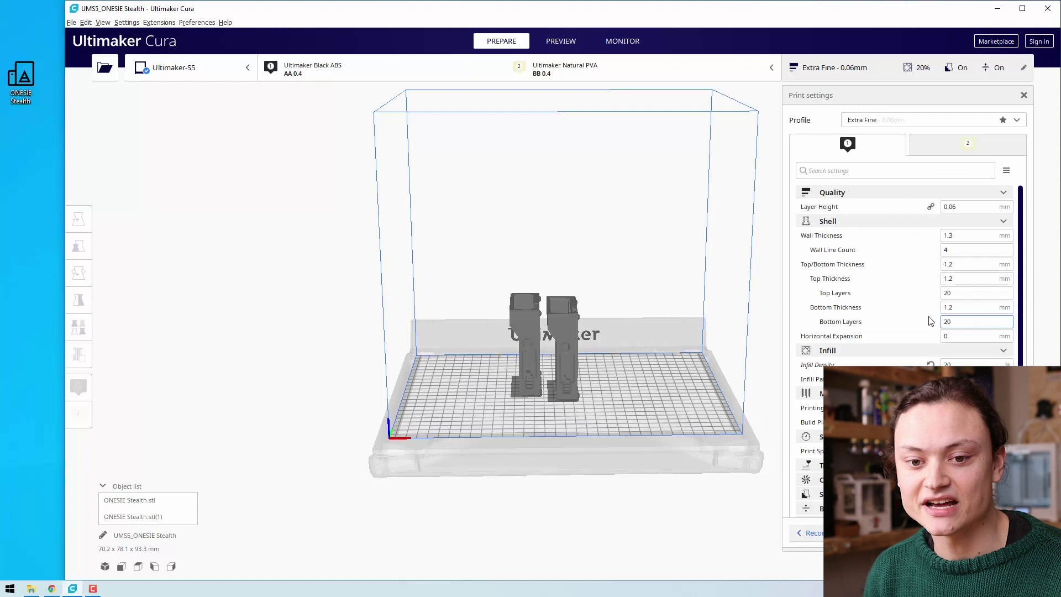
scroll(898, 250, down, 1)
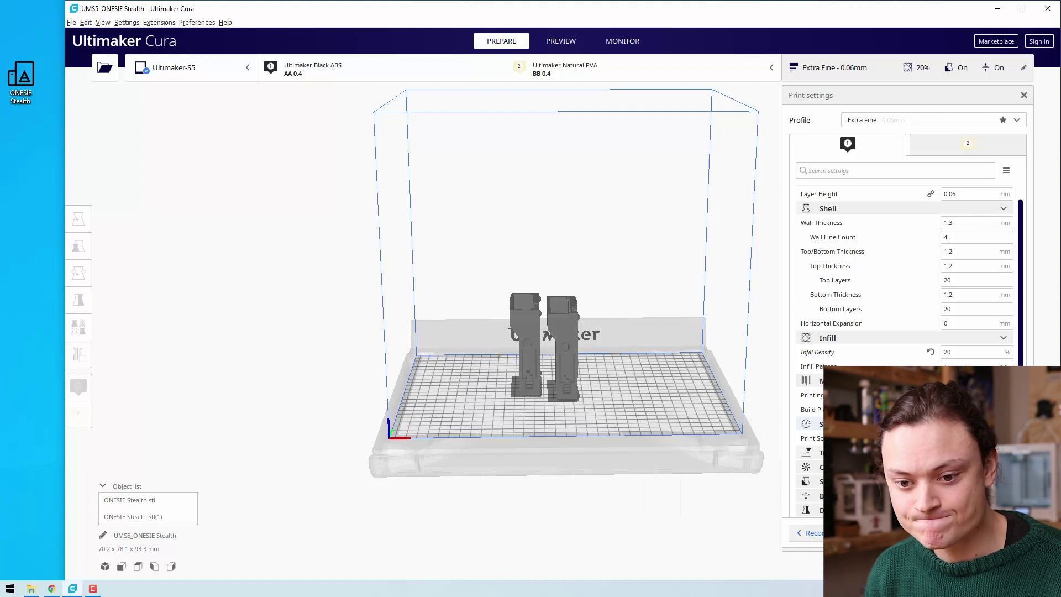
click(991, 424)
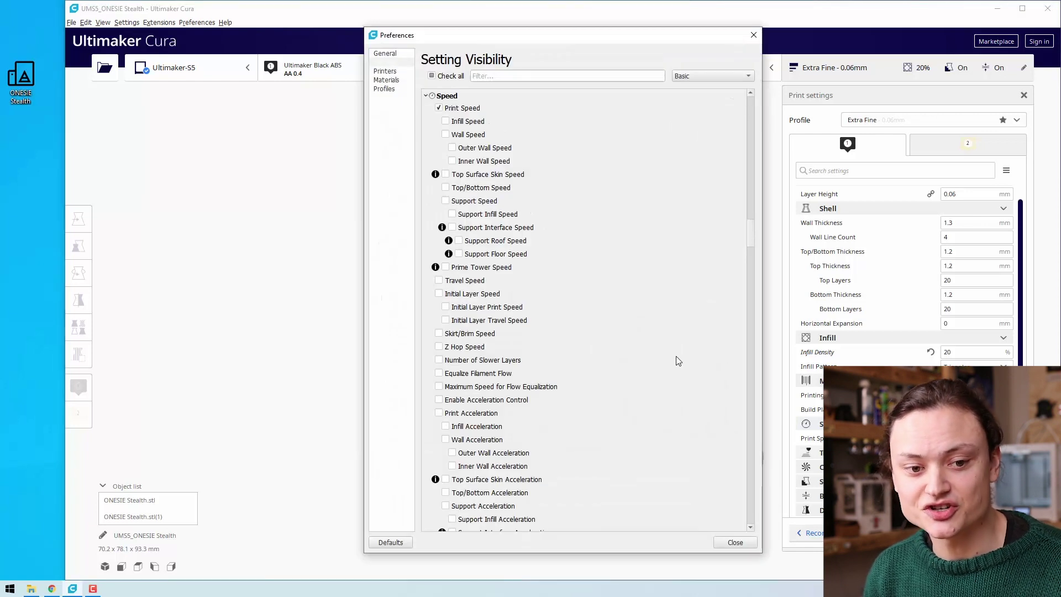
scroll(675, 356, up, 20)
scroll(634, 347, up, 20)
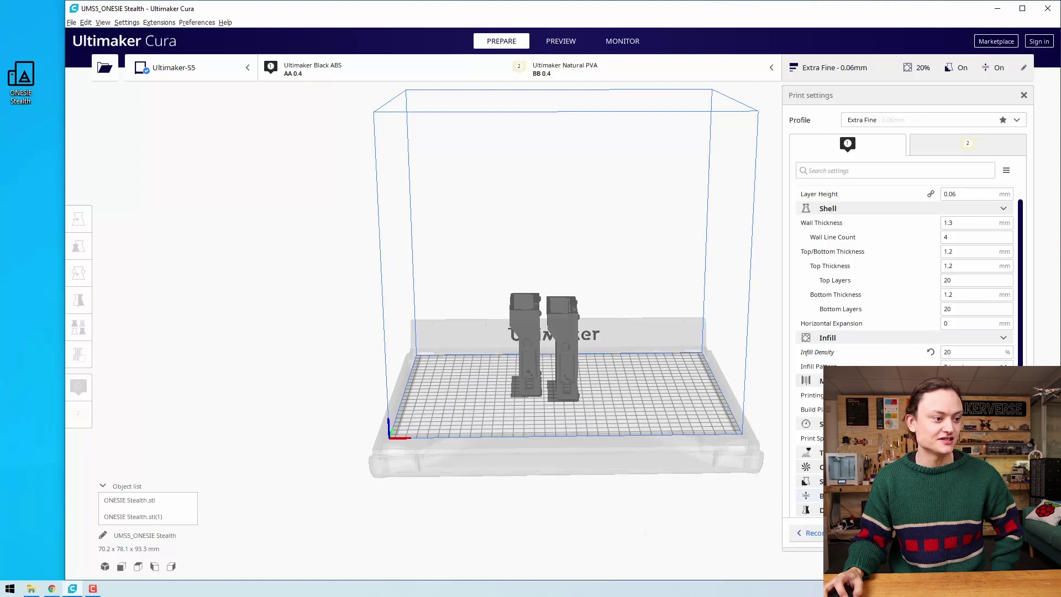
Return to the recommended print settings and set the Default profile to 0.1 mm layer height.
click(811, 533)
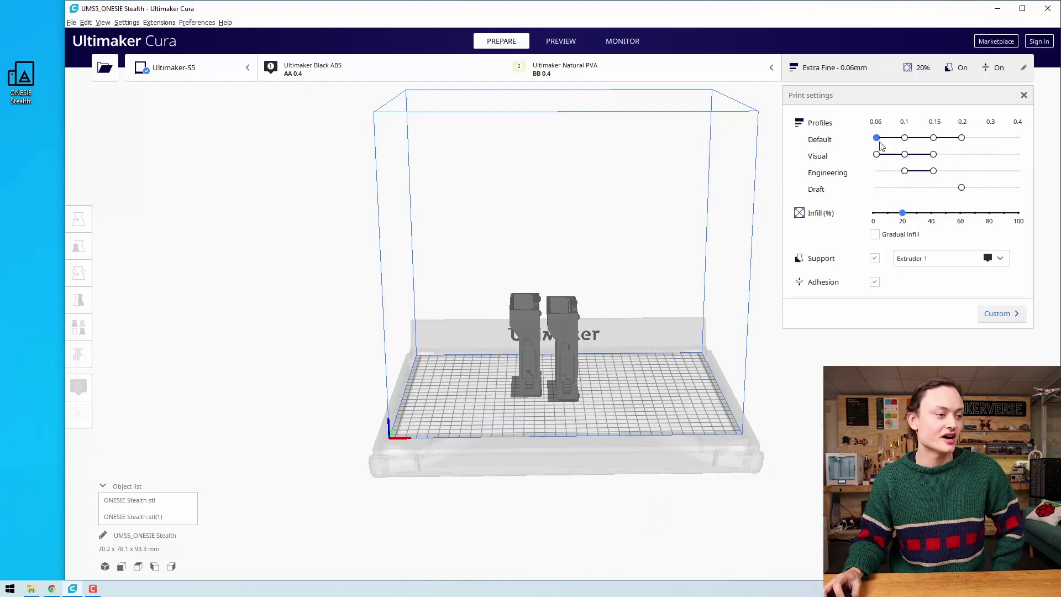
click(905, 138)
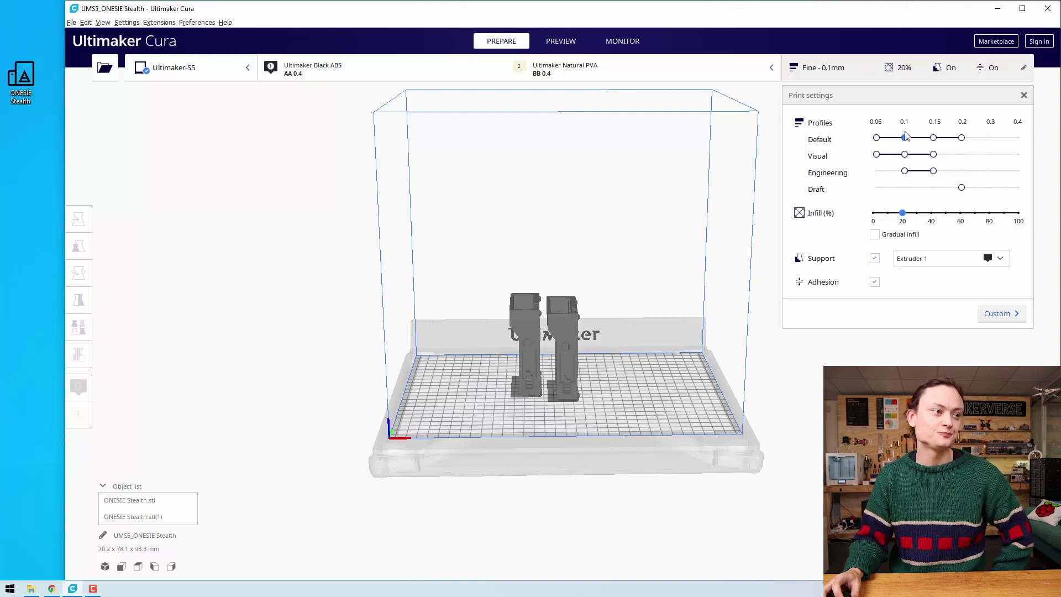
click(869, 72)
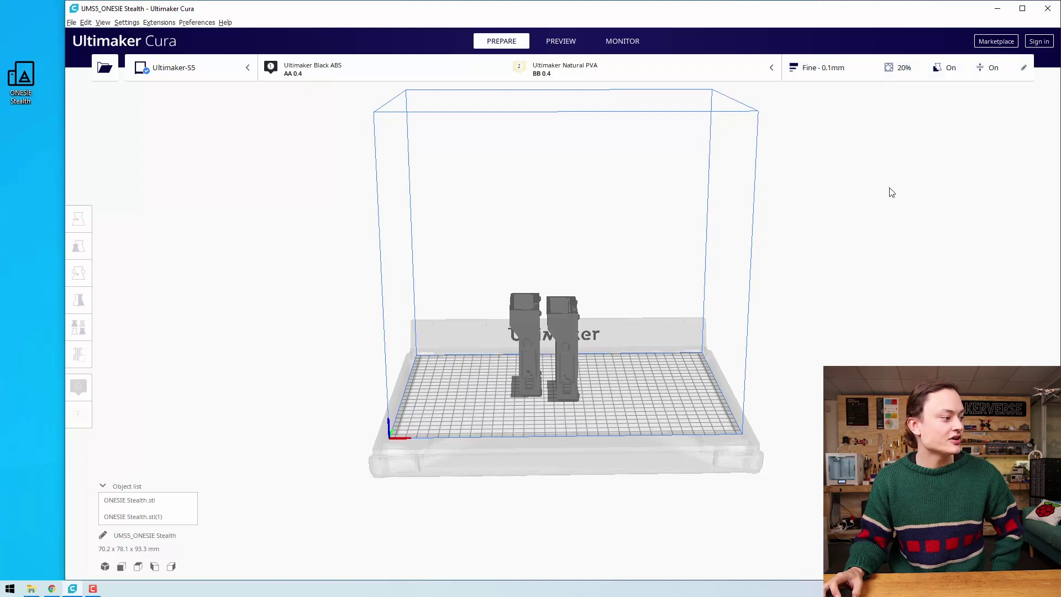
Move the second ONESIE Stealth copy away from the first, to about X -62.6 mm and Y 4.5 mm.
click(520, 326)
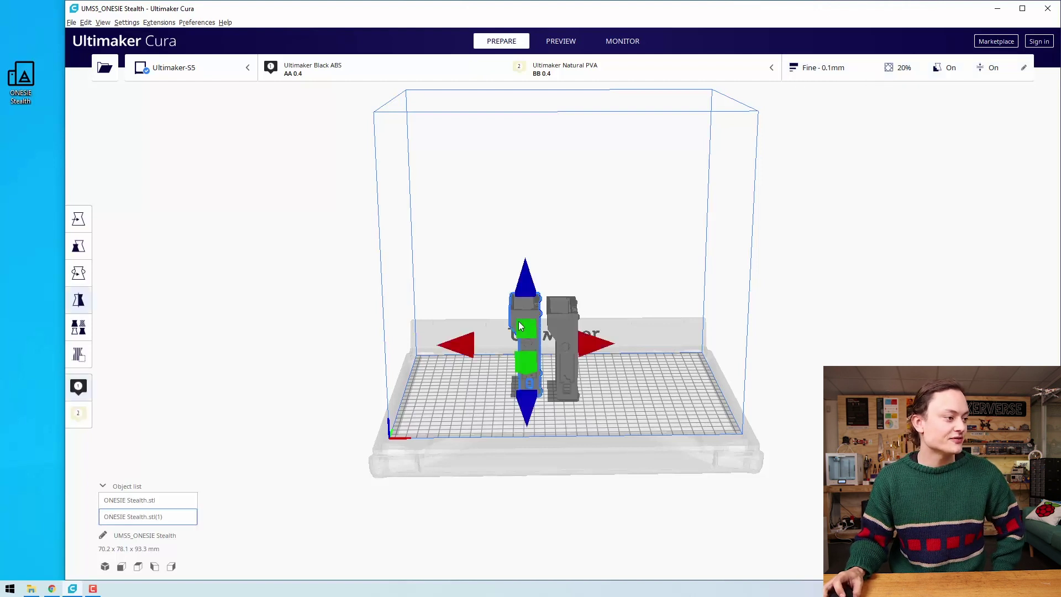
click(83, 221)
drag(542, 344, 497, 365)
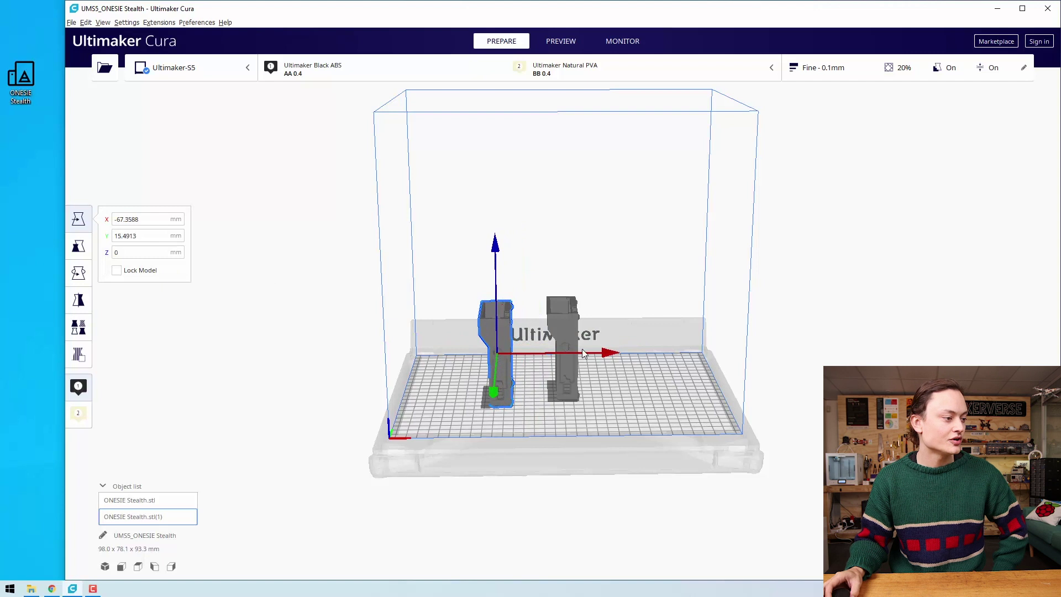
right_drag(582, 349, 579, 385)
mouse_move(504, 351)
mouse_down()
mouse_move(514, 351)
mouse_move(505, 352)
mouse_up()
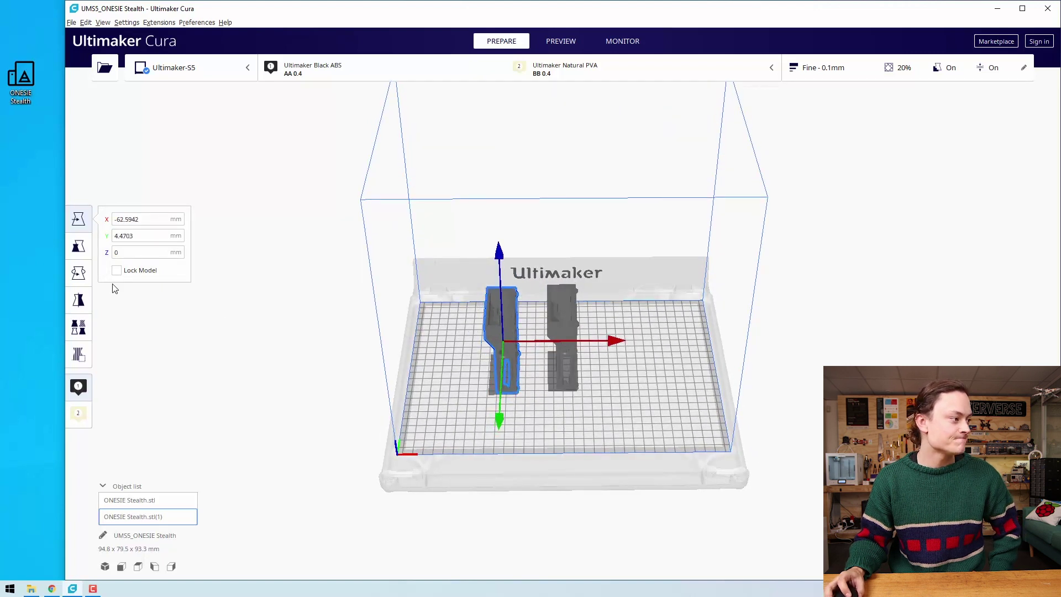
Look at the Scale, per-model settings and support blocker tools for the selected copy.
click(79, 246)
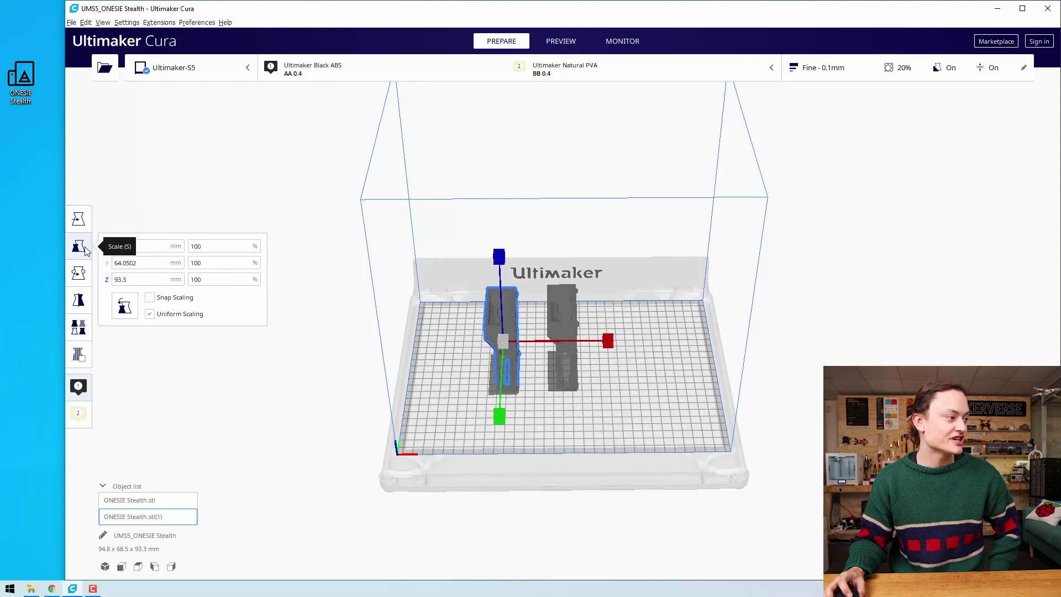
right_drag(591, 363, 591, 331)
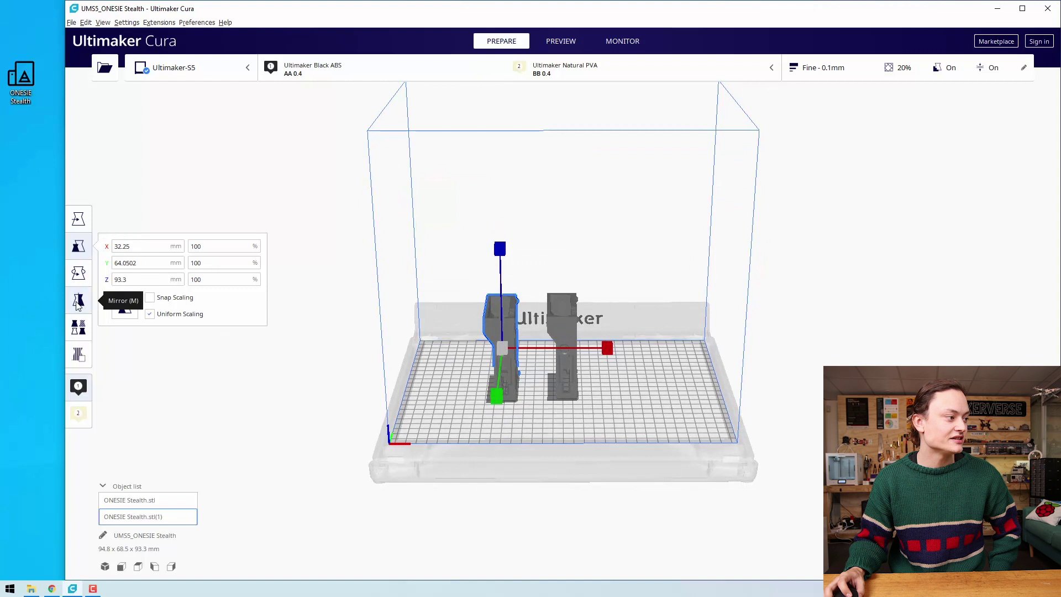
click(78, 329)
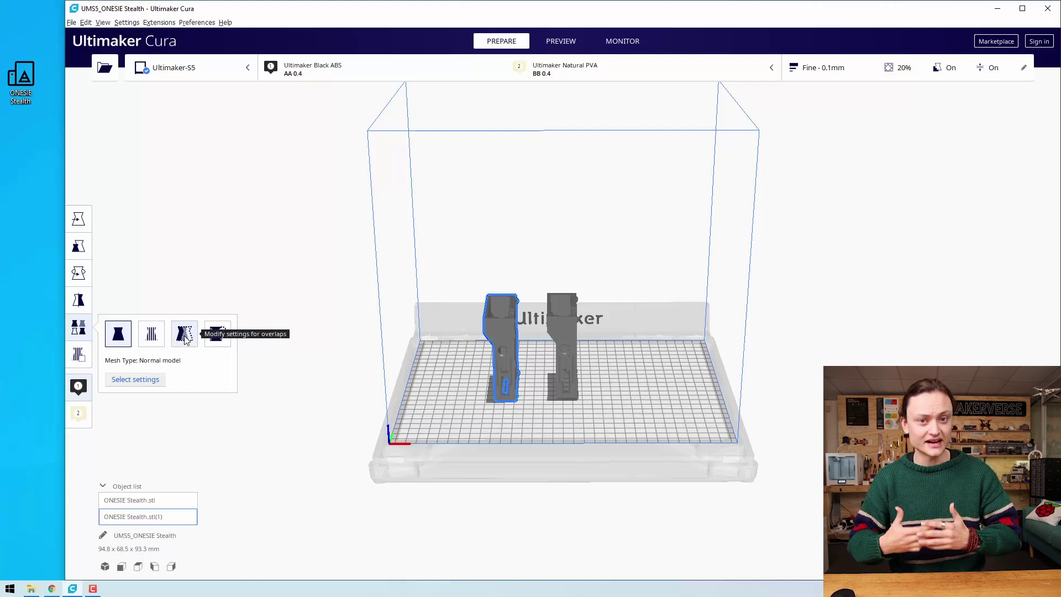
click(78, 357)
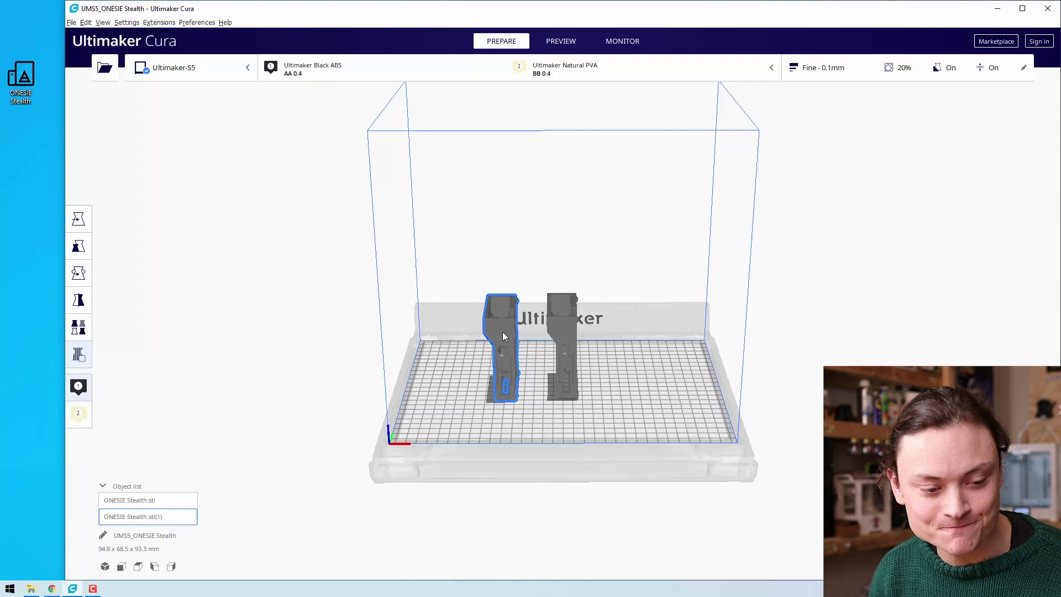
Switch the selection between the two ONESIE Stealth copies in the object list, finishing with the second copy selected.
click(154, 504)
click(150, 517)
click(151, 502)
click(149, 517)
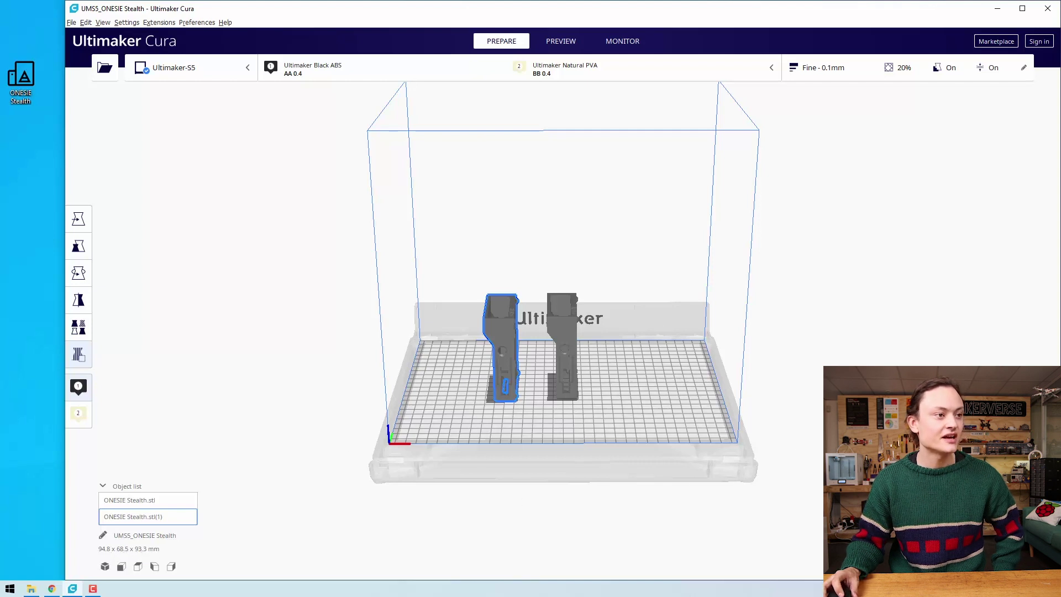
Browse the featured and community plugins in the Marketplace, then close it.
click(995, 41)
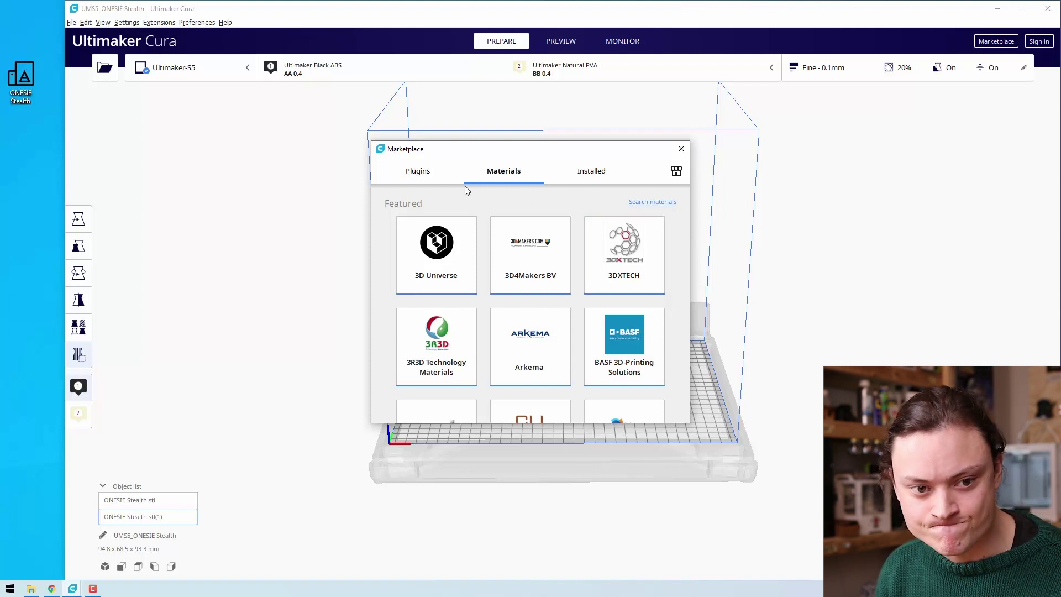
click(436, 178)
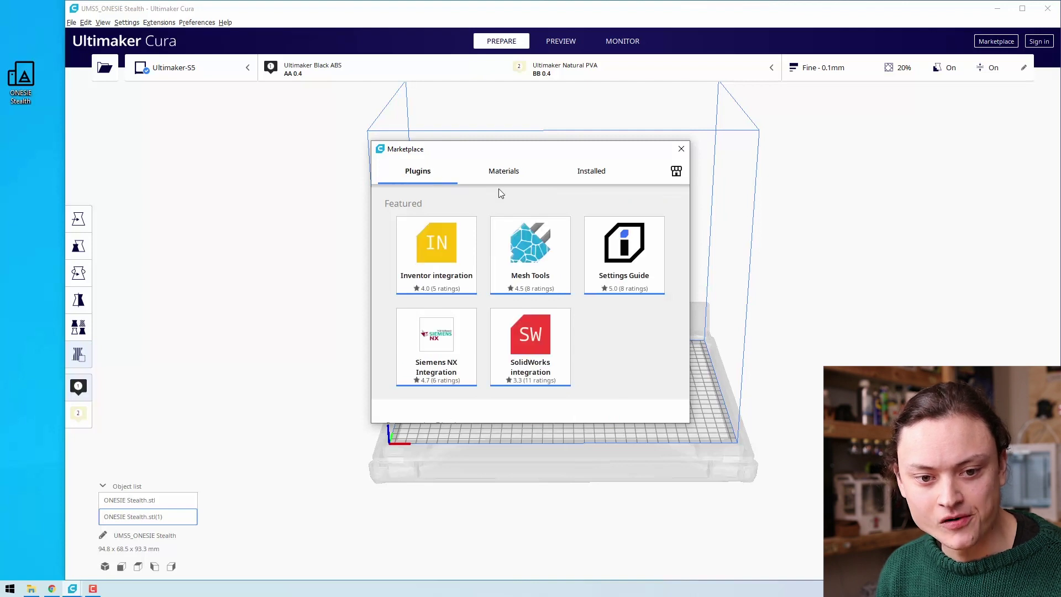
scroll(504, 218, down, 3)
scroll(504, 218, down, 15)
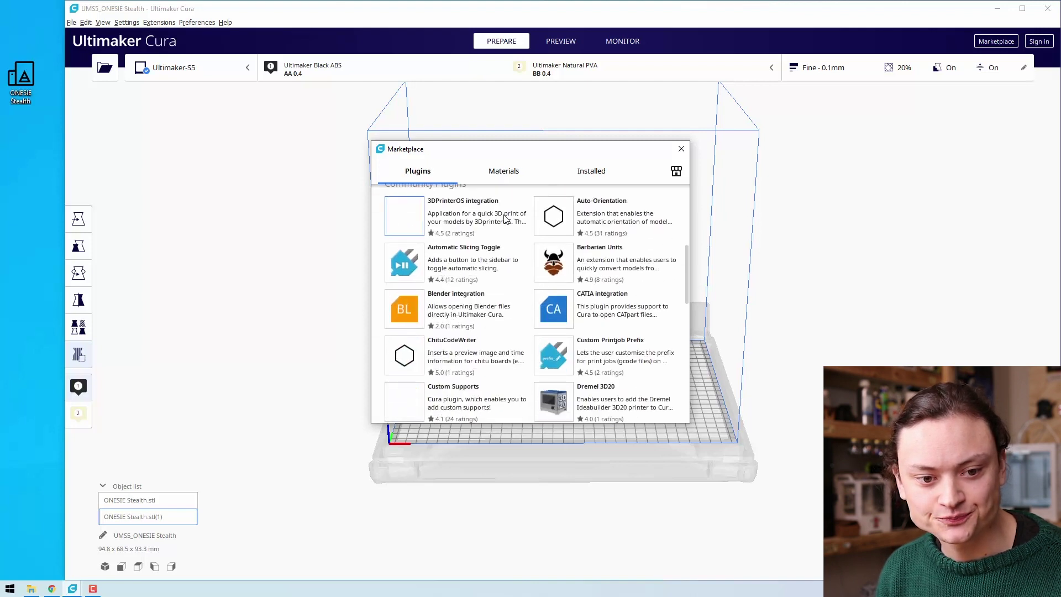
click(682, 149)
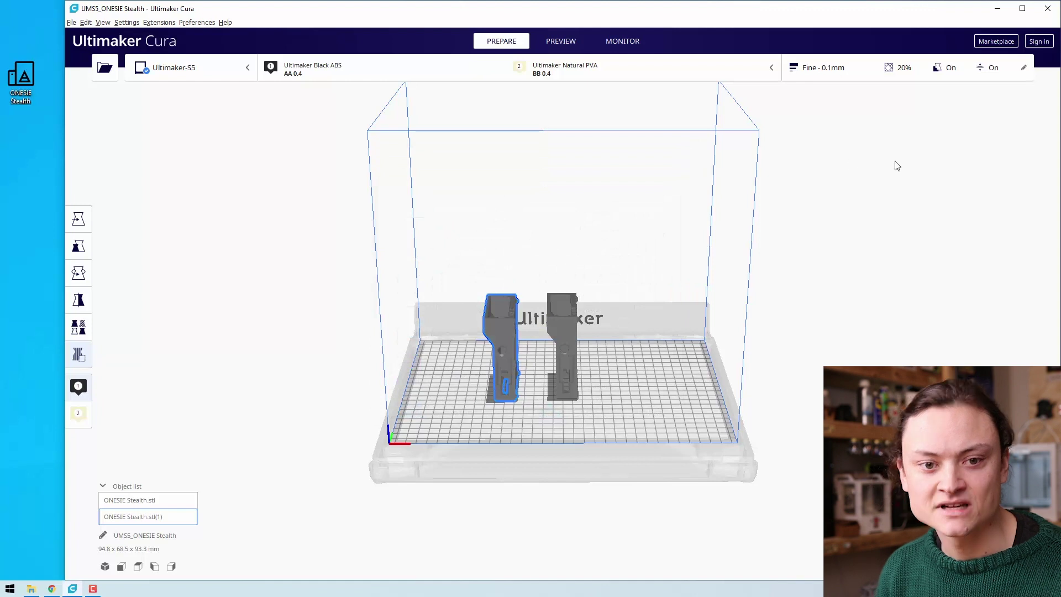
Slice both ONESIE Stealth models and show the result in the layer preview.
scroll(767, 264, down, 2)
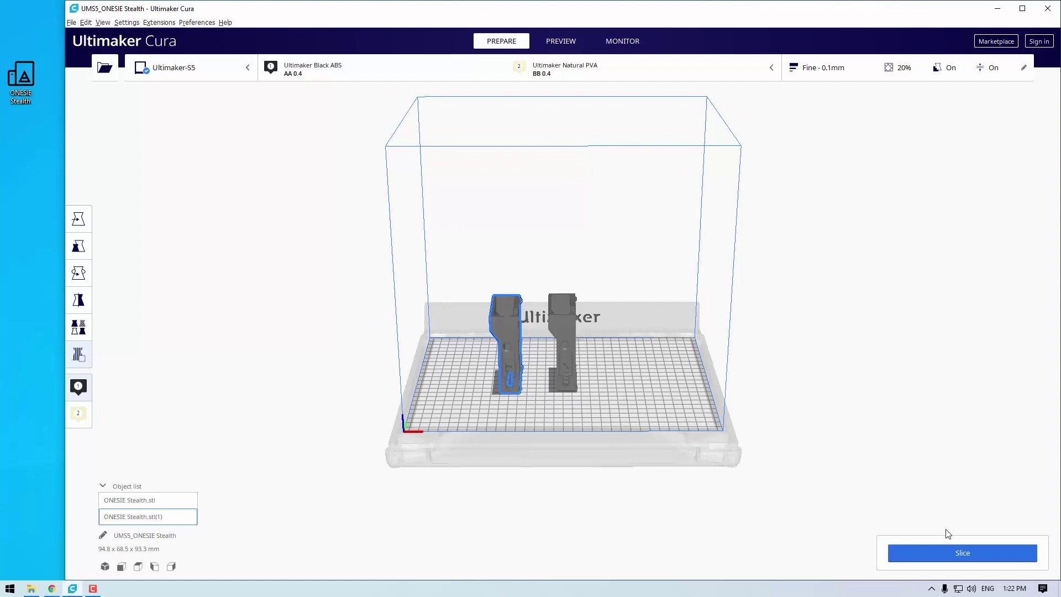
click(942, 559)
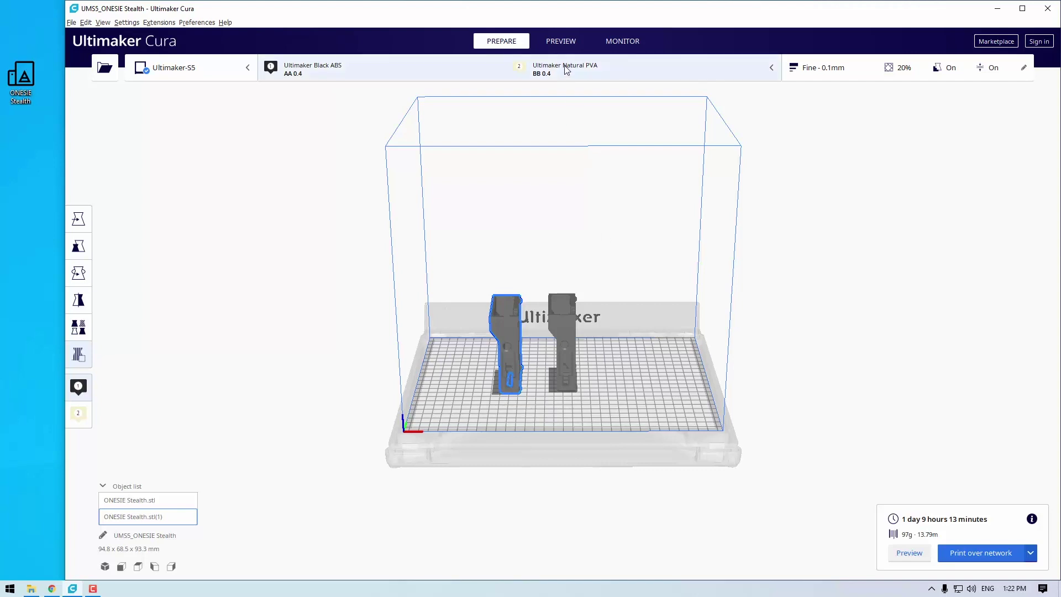
click(565, 42)
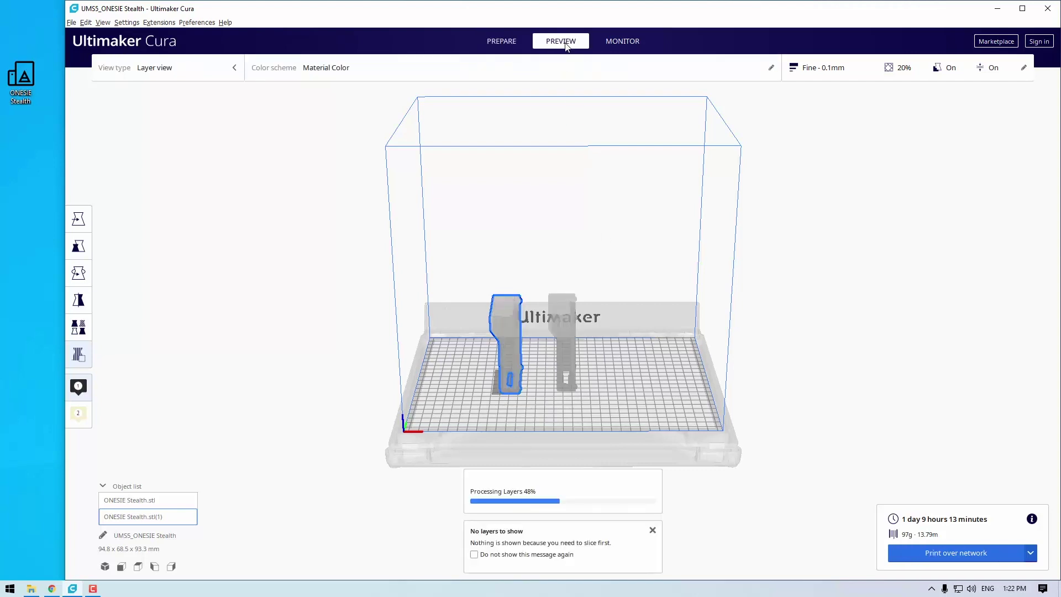
Examine the open upper end and inner walls of a ONESIE Stealth copy up close in the layer preview.
scroll(510, 452, up, 5)
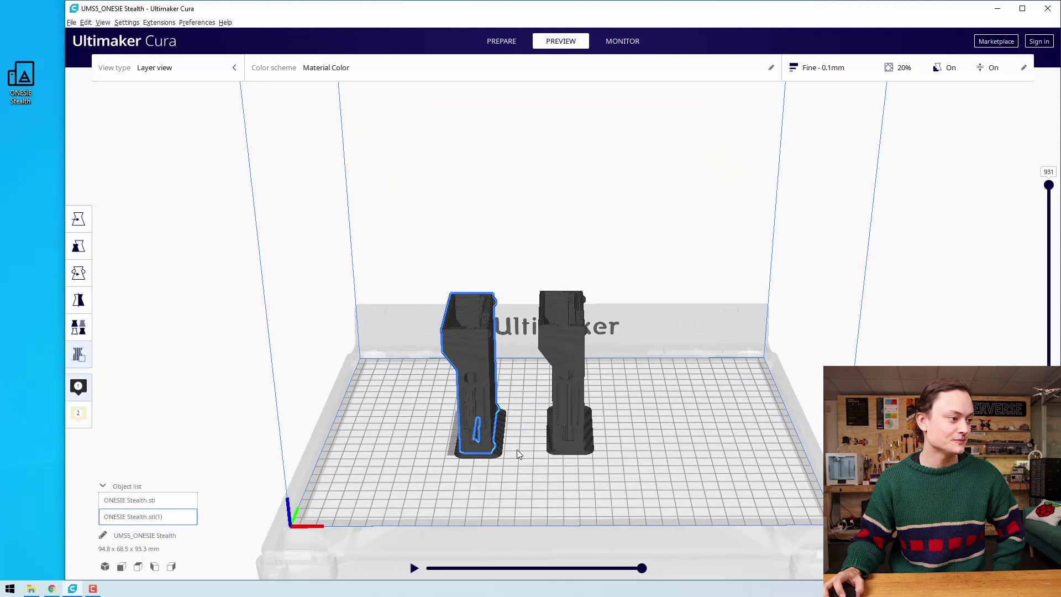
middle_drag(658, 376, 692, 204)
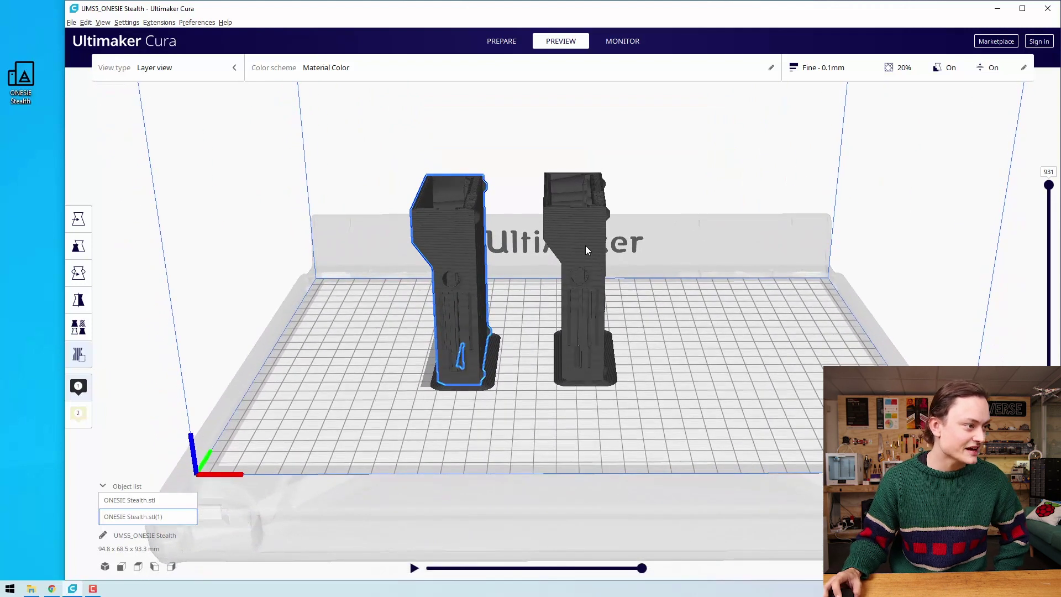
scroll(585, 245, up, 5)
scroll(586, 249, up, 5)
right_drag(614, 336, 578, 285)
scroll(578, 279, up, 3)
right_drag(589, 240, 593, 340)
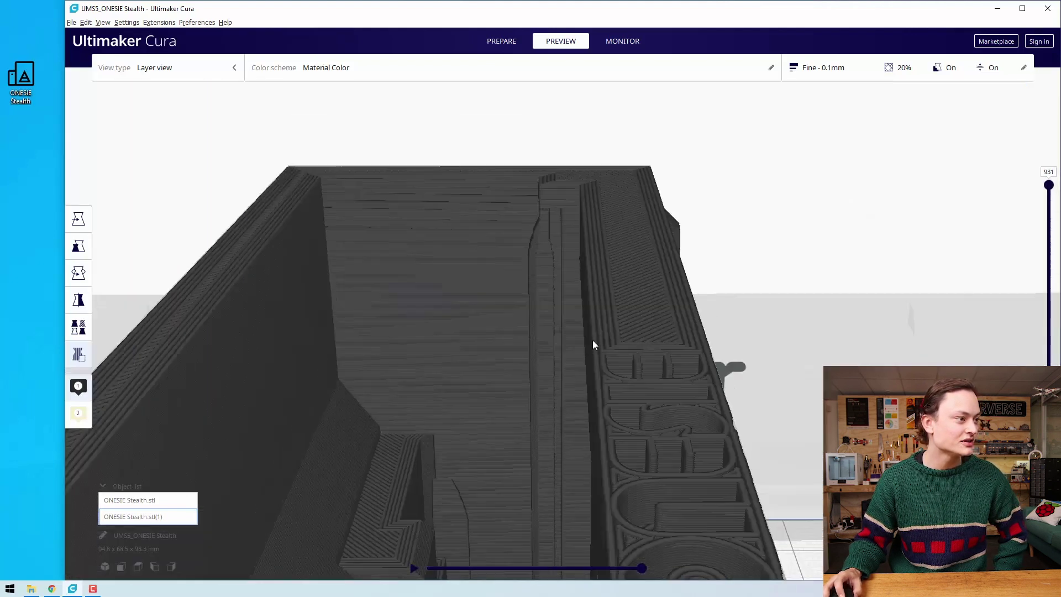
Examine the individual layer lines on the model's wall up close, and return to a view of both copies.
scroll(591, 342, up, 5)
scroll(589, 282, up, 3)
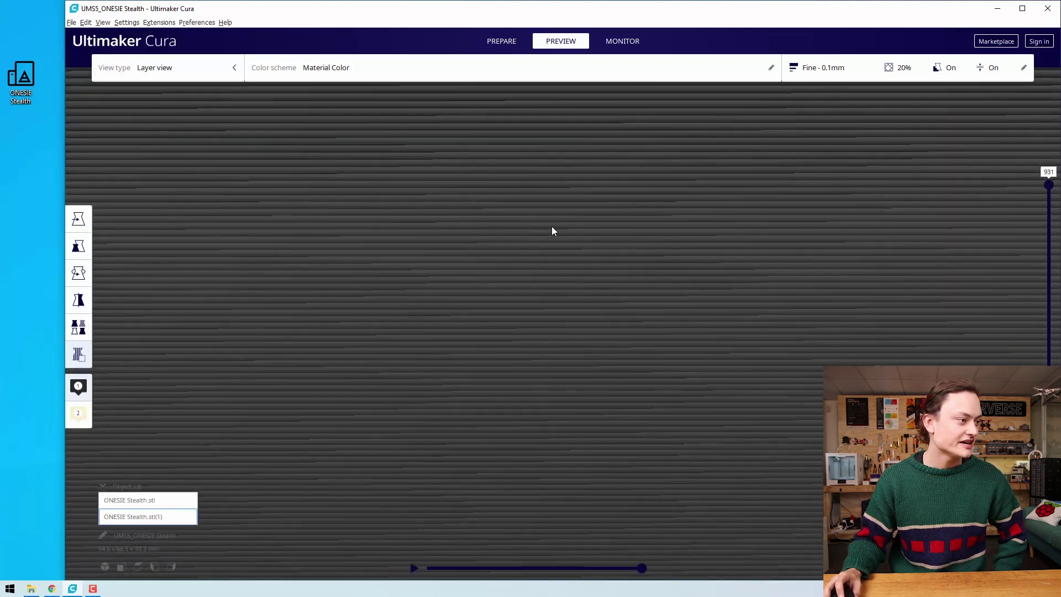
scroll(615, 376, down, 5)
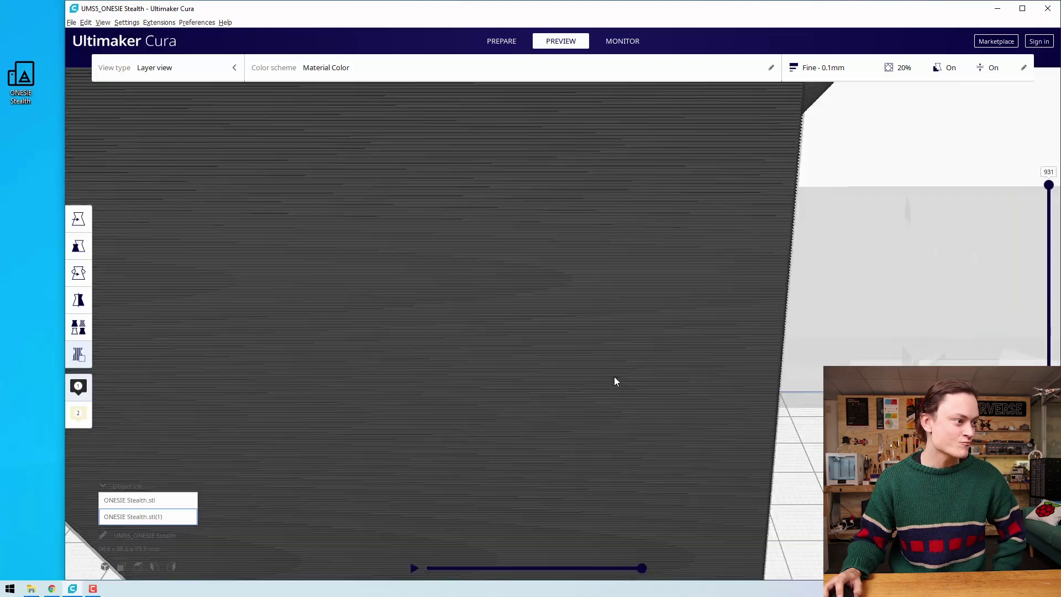
scroll(520, 371, up, 3)
scroll(442, 353, down, 3)
scroll(491, 315, down, 8)
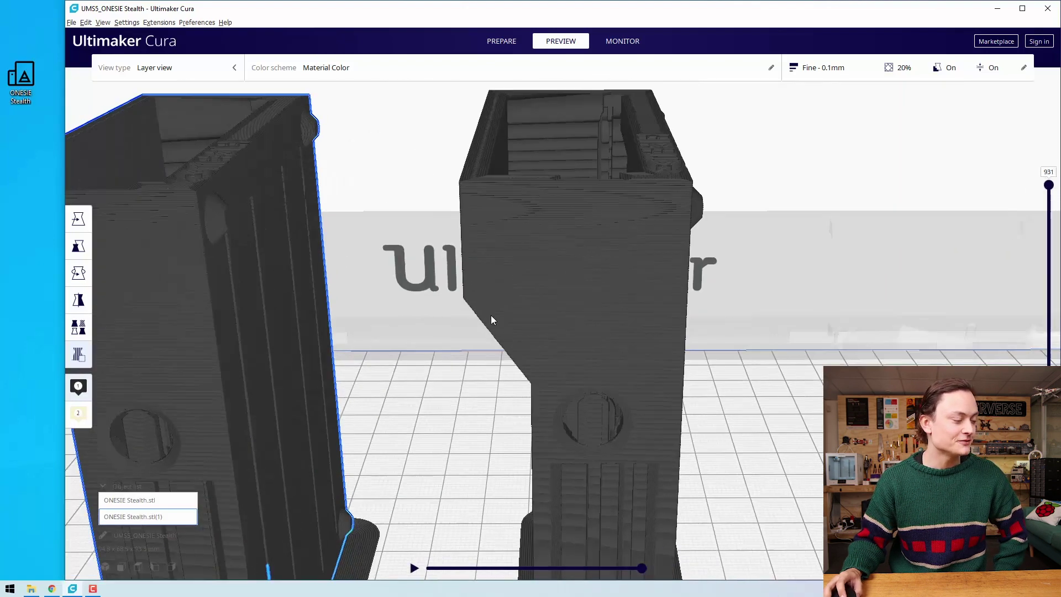
scroll(578, 298, down, 6)
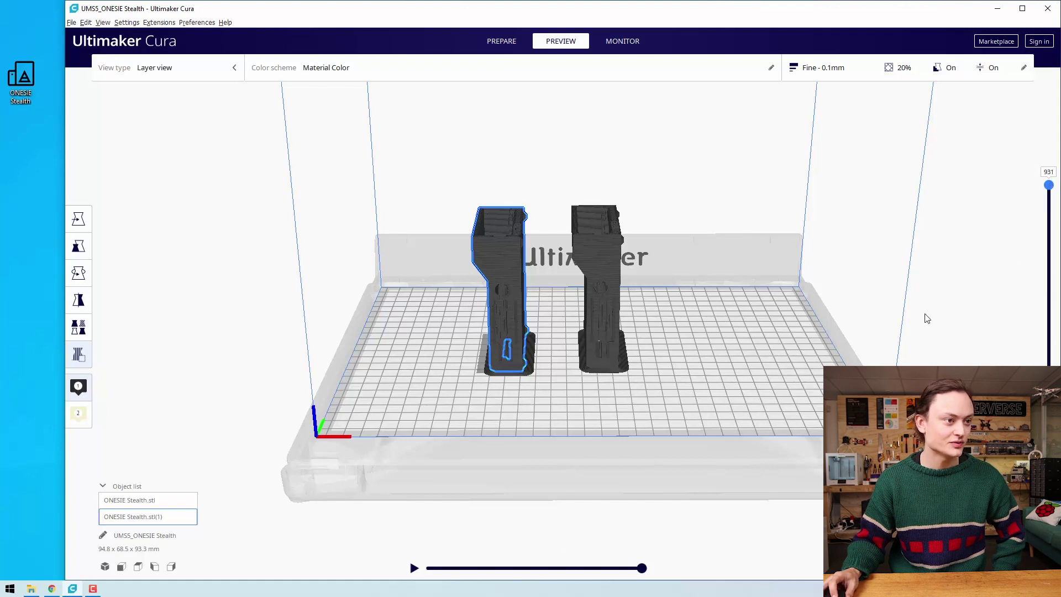
Lower the displayed layer to 424 to inspect the inside of both models, and play that layer's print simulation.
drag(1049, 188, 1034, 301)
scroll(704, 340, down, 2)
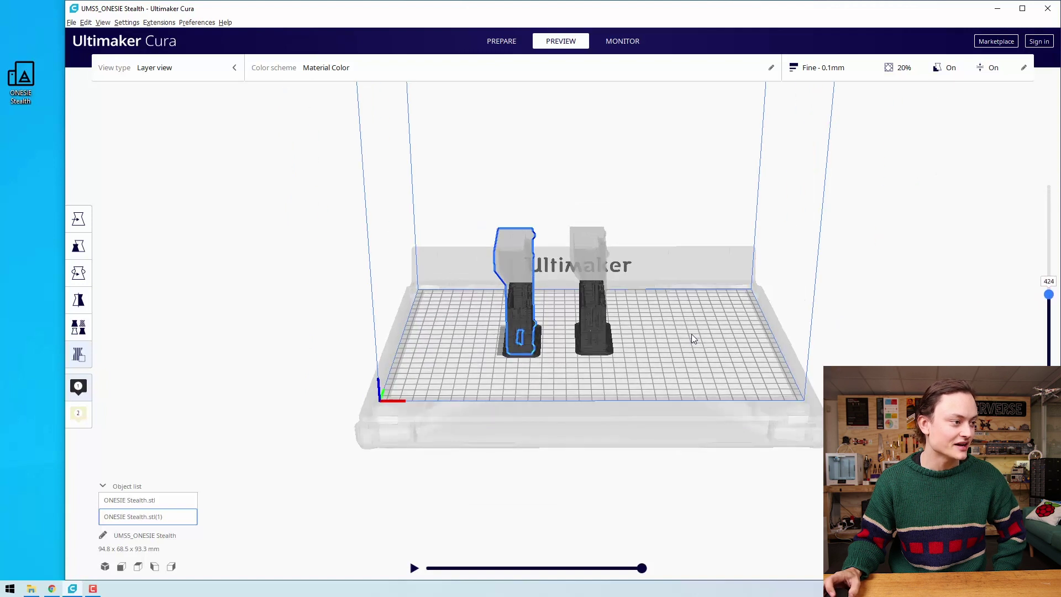
scroll(694, 338, up, 8)
right_drag(745, 367, 748, 410)
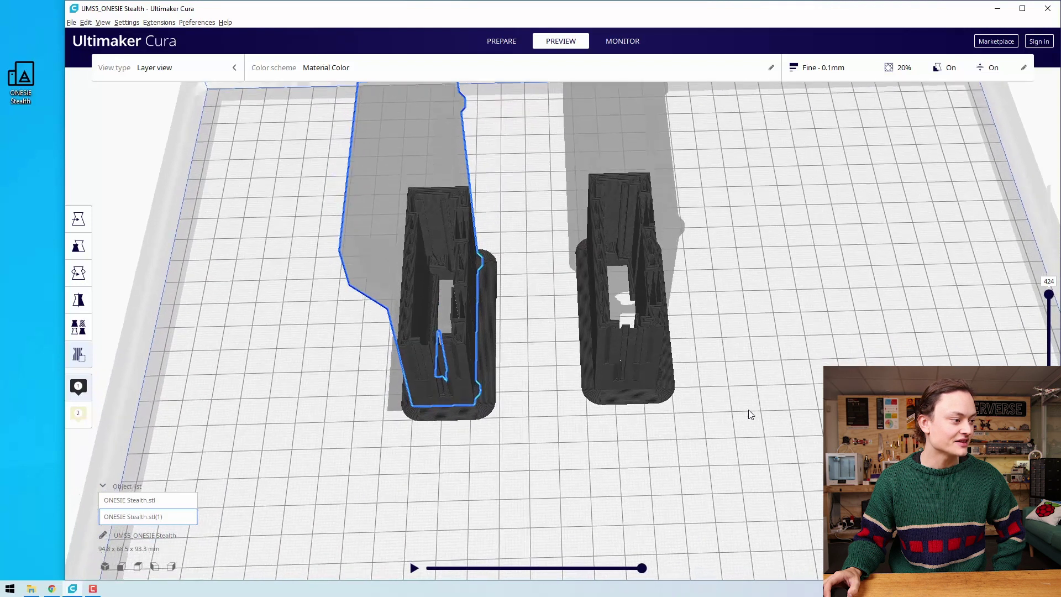
click(412, 570)
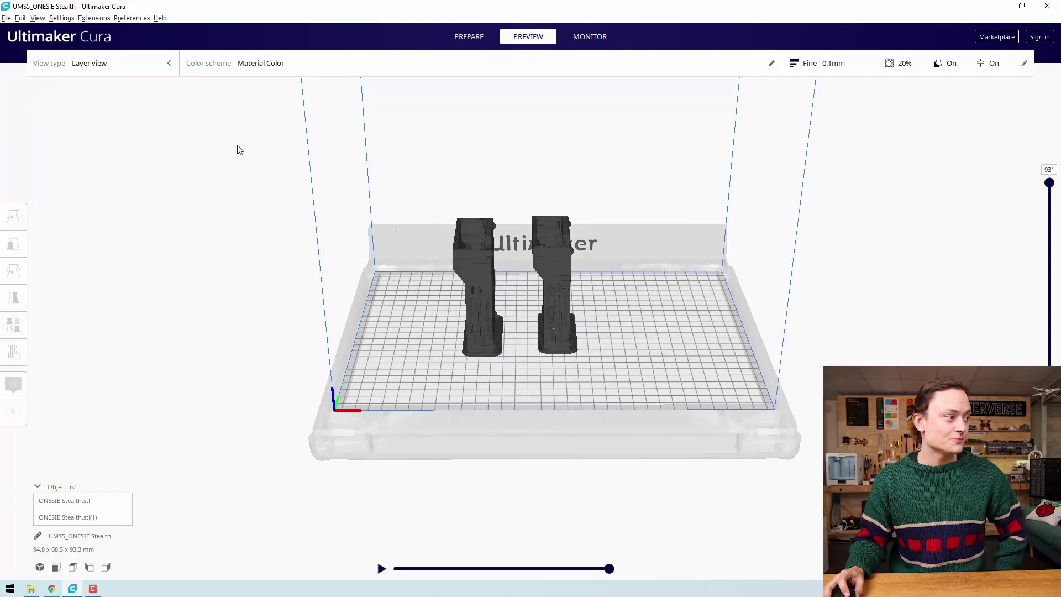
Compare the X-Ray view of the models with the Layer view, and look over the color scheme options.
click(146, 70)
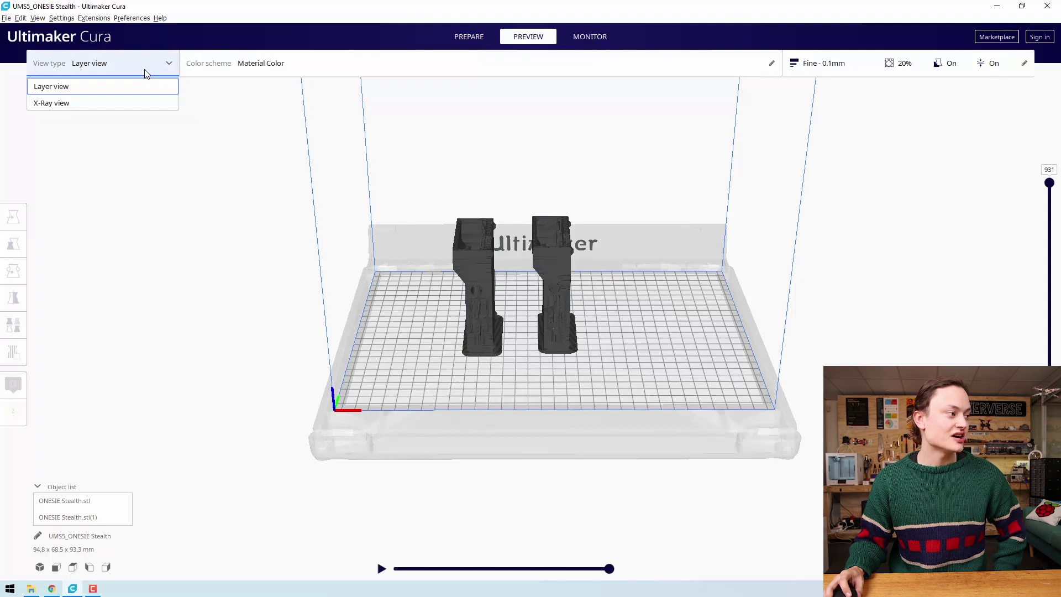
click(126, 104)
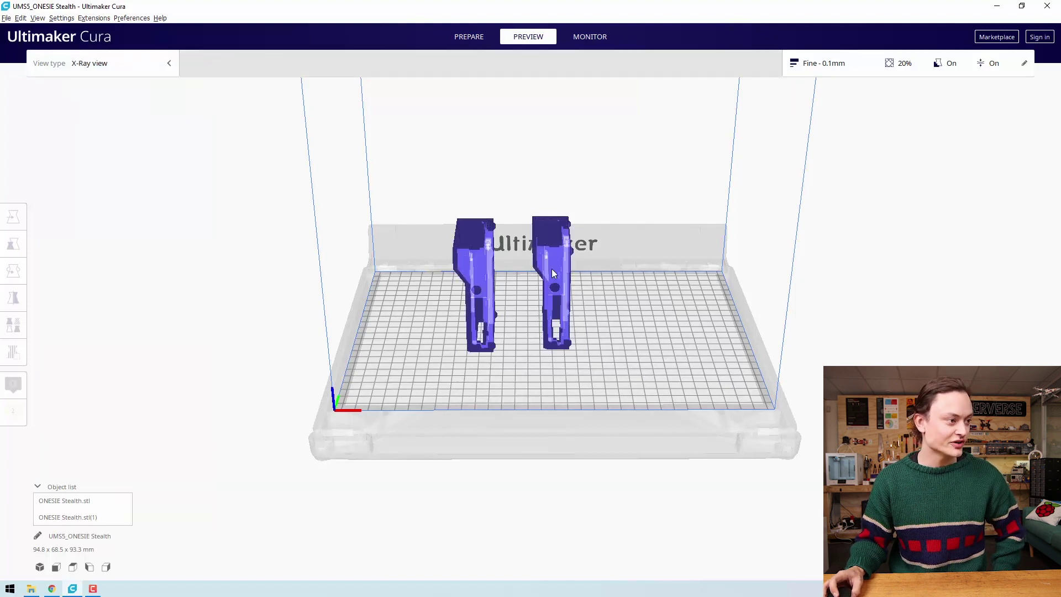
click(71, 65)
click(65, 86)
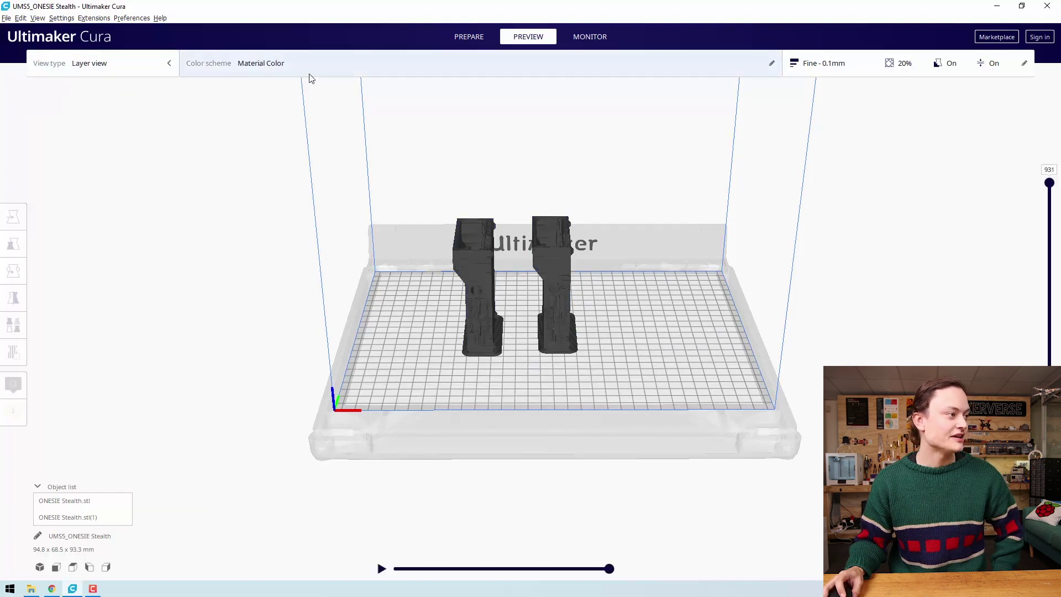
click(333, 69)
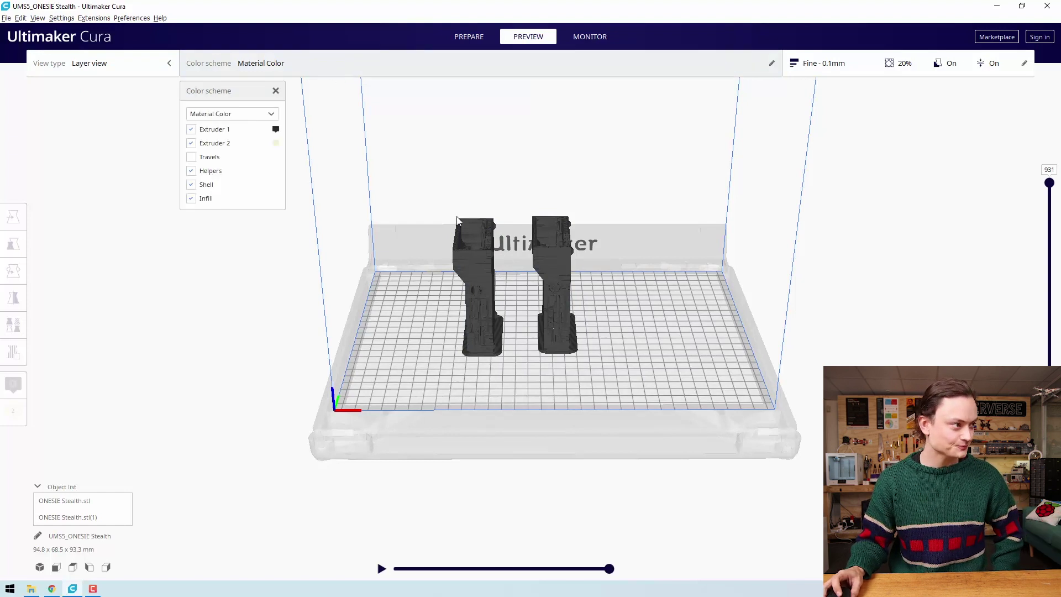
click(319, 61)
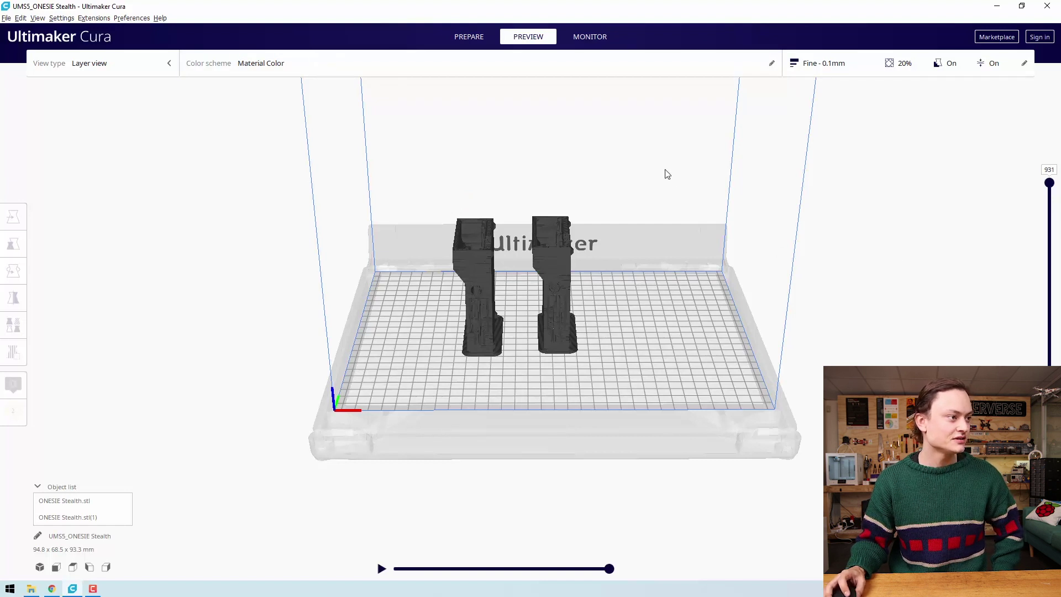
Look at the Ultimaker-S5 status and print queue in the Monitor stage, checking back on the Prepare stage in between.
click(597, 43)
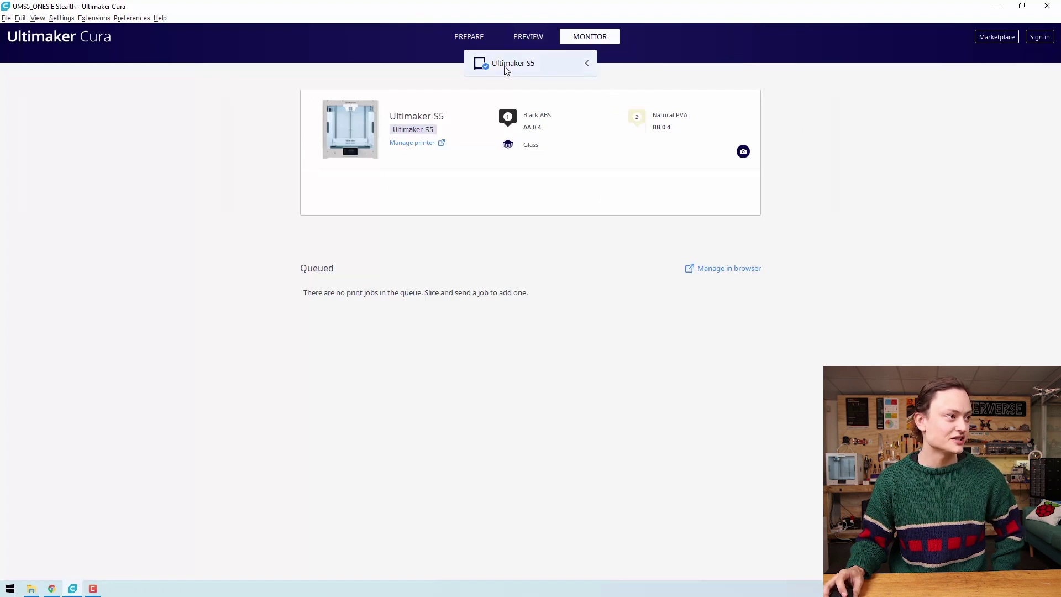
click(466, 39)
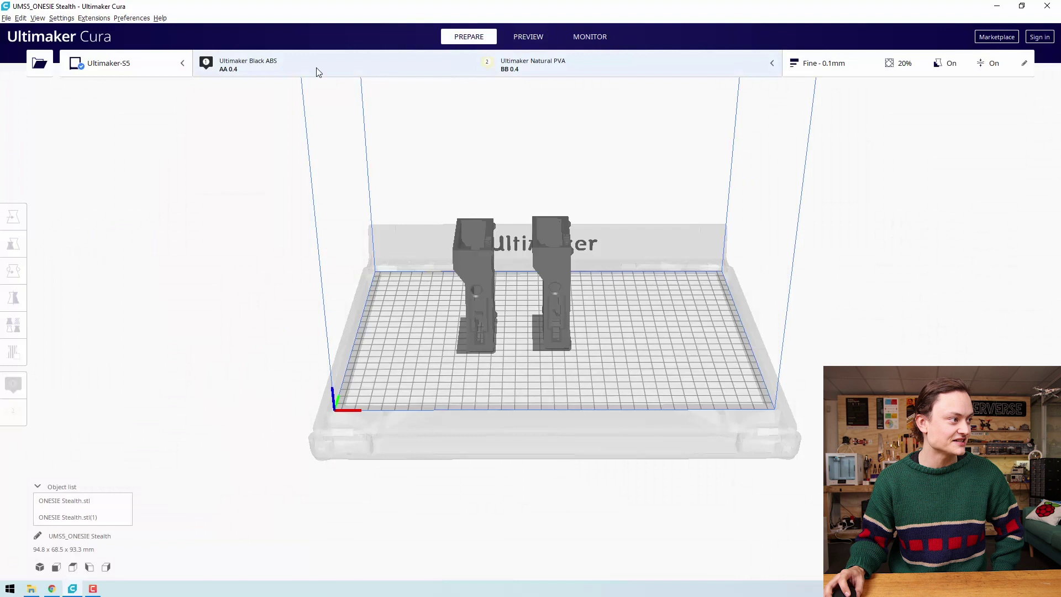
click(594, 37)
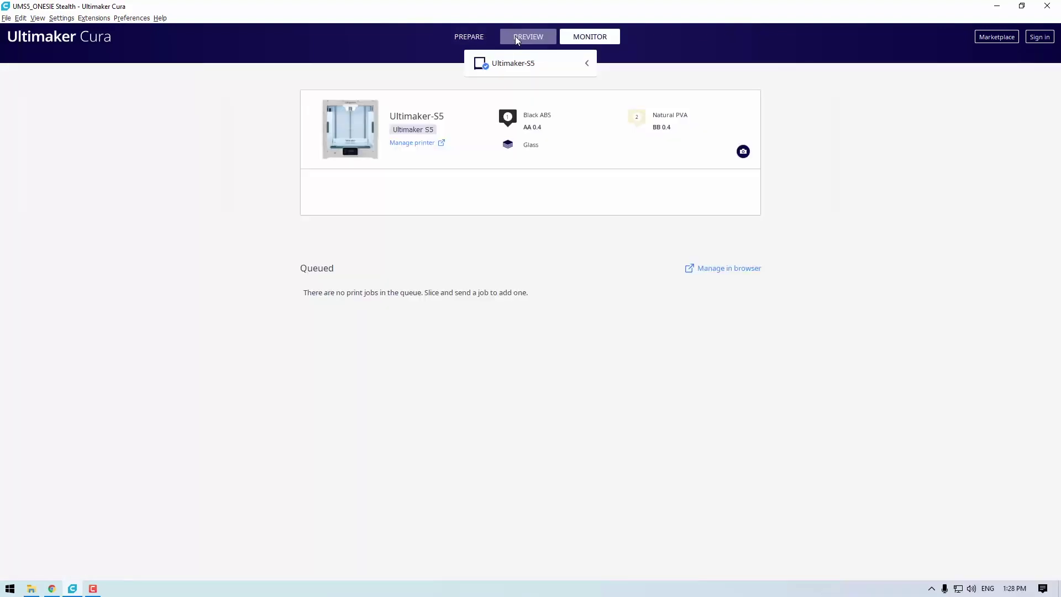
Return to the layer preview, check the alternative output option, and send the sliced job to the printer over the network.
click(528, 37)
scroll(665, 328, down, 4)
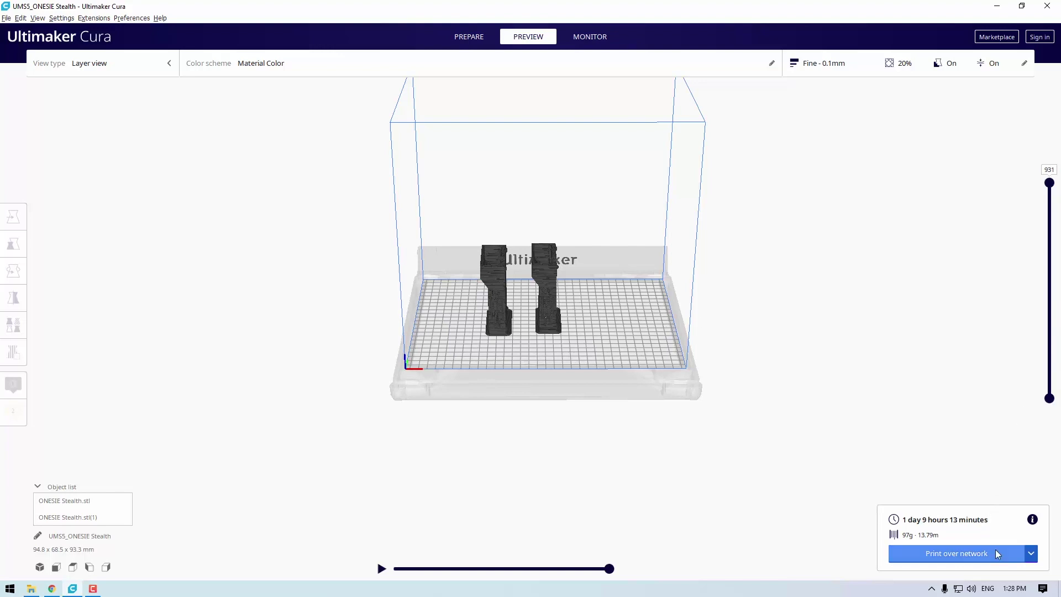
click(1031, 554)
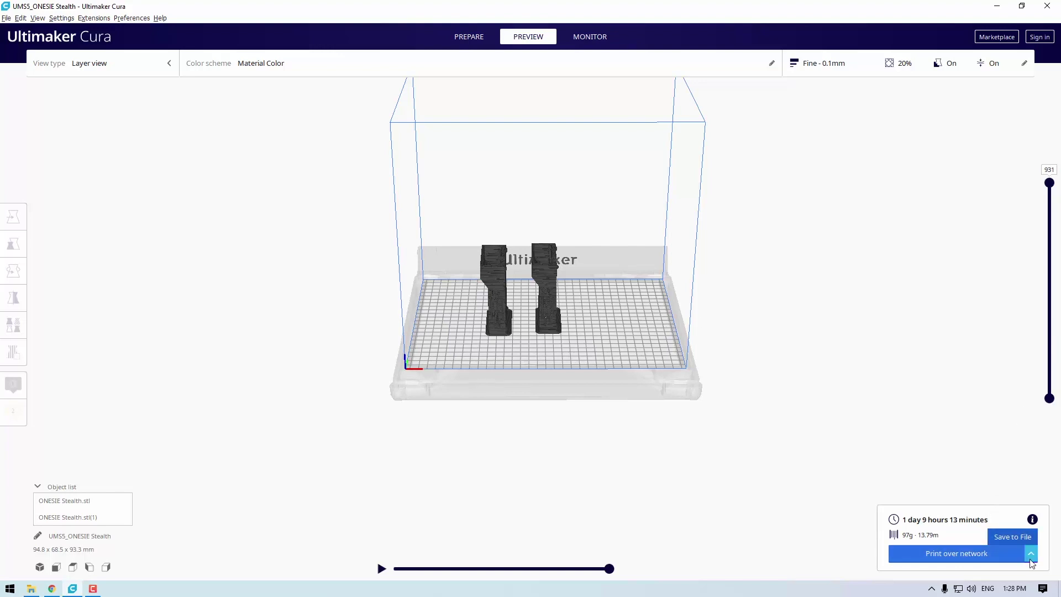
click(1010, 564)
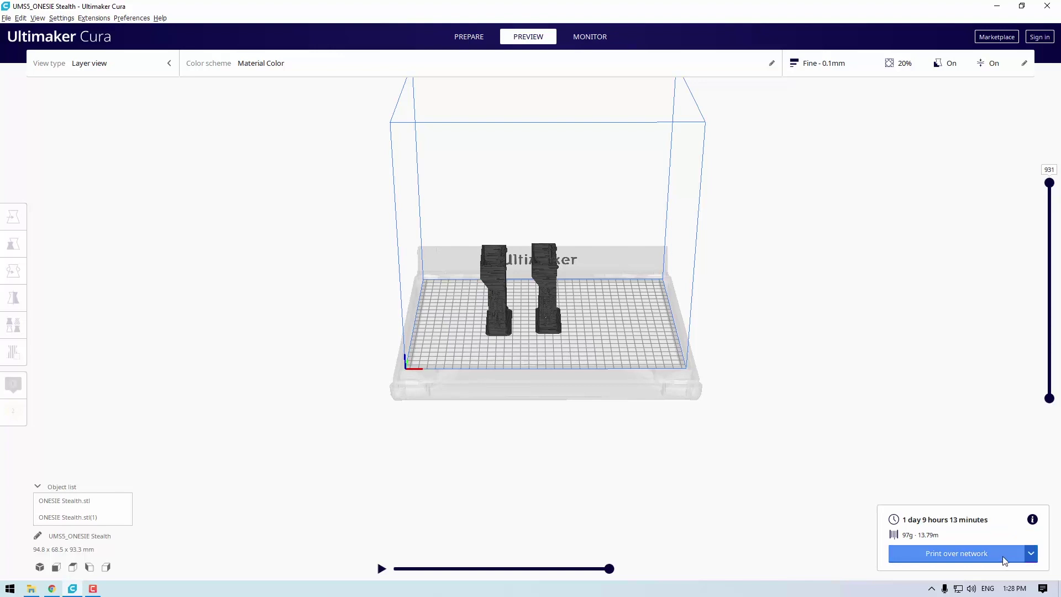
click(1003, 556)
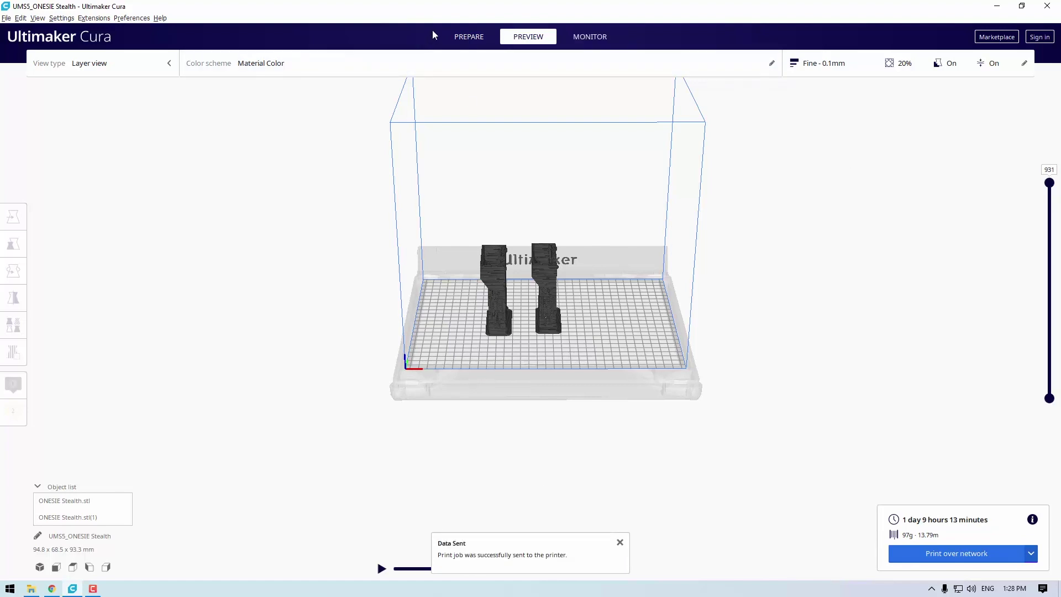
Open the printer's queue management in the browser from the Monitor stage and review the printing and queued jobs.
click(599, 39)
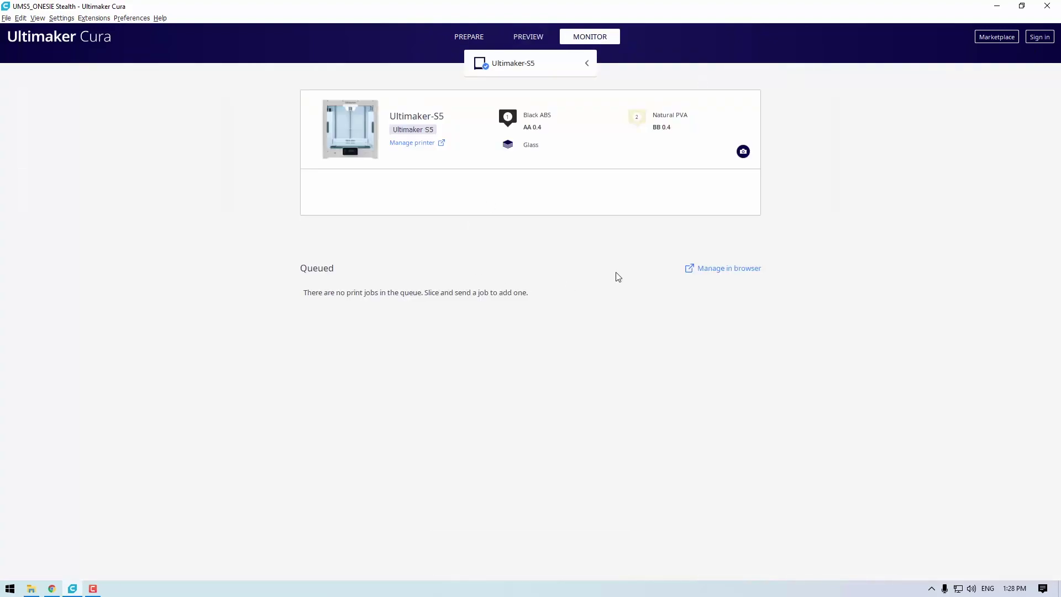
click(700, 270)
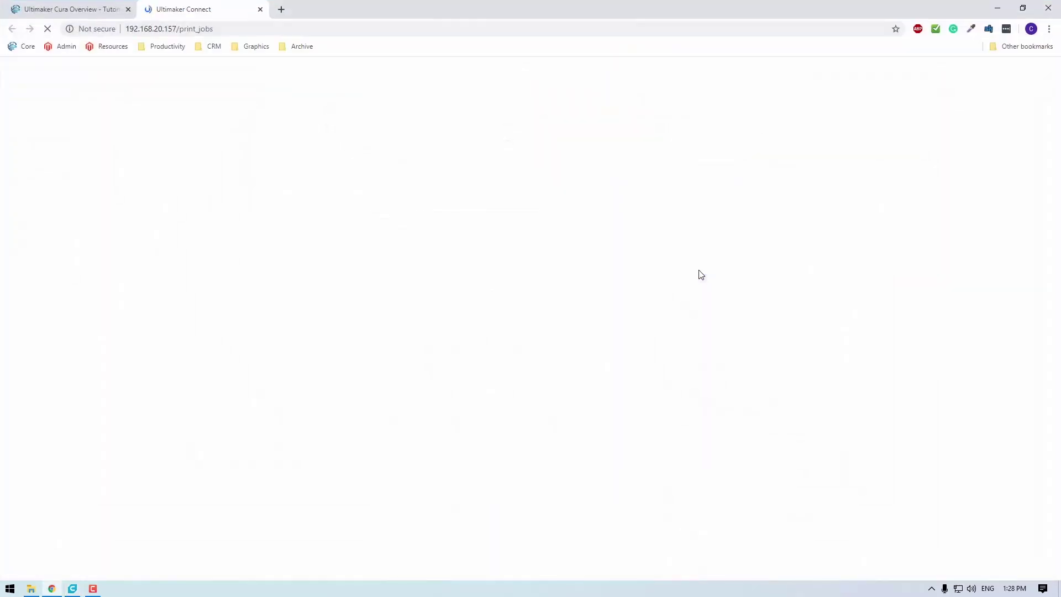
scroll(649, 260, down, 3)
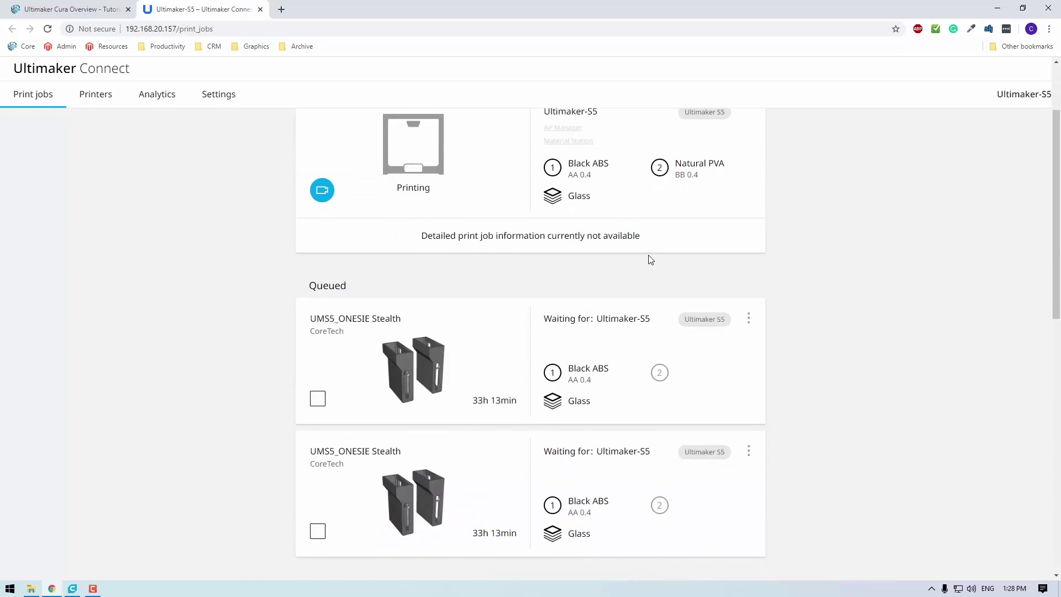
scroll(312, 265, up, 2)
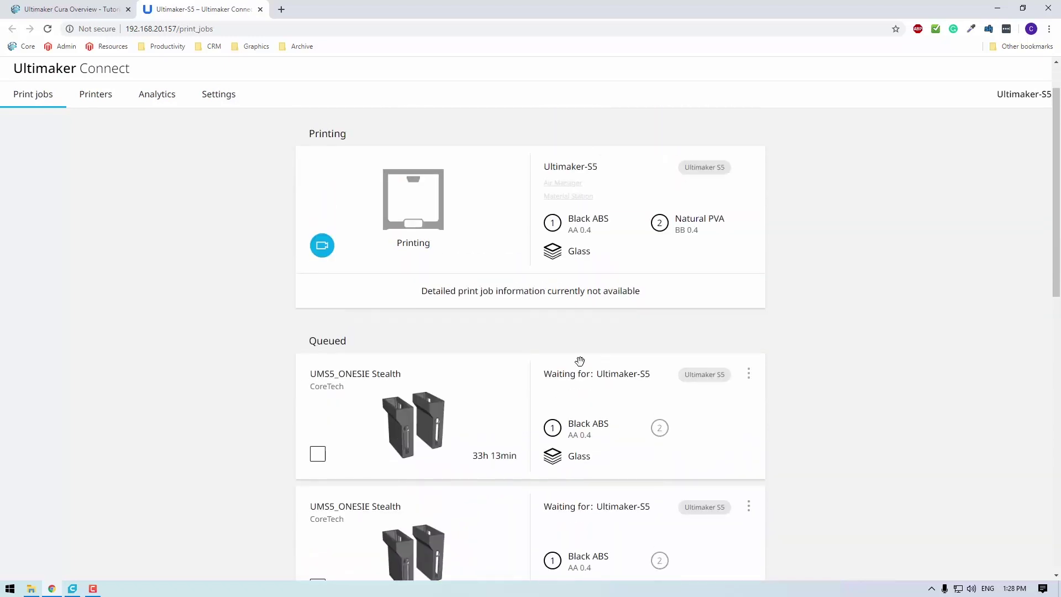